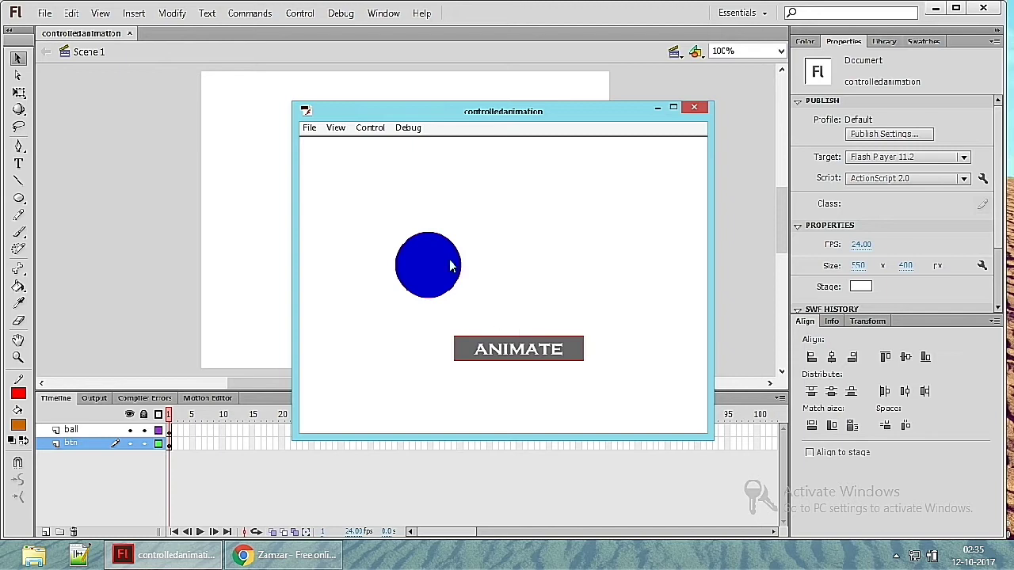
Try the ANIMATE button repeatedly in the running controlledanimation movie to examine how the ball responds, and close the preview
left_click(516, 341)
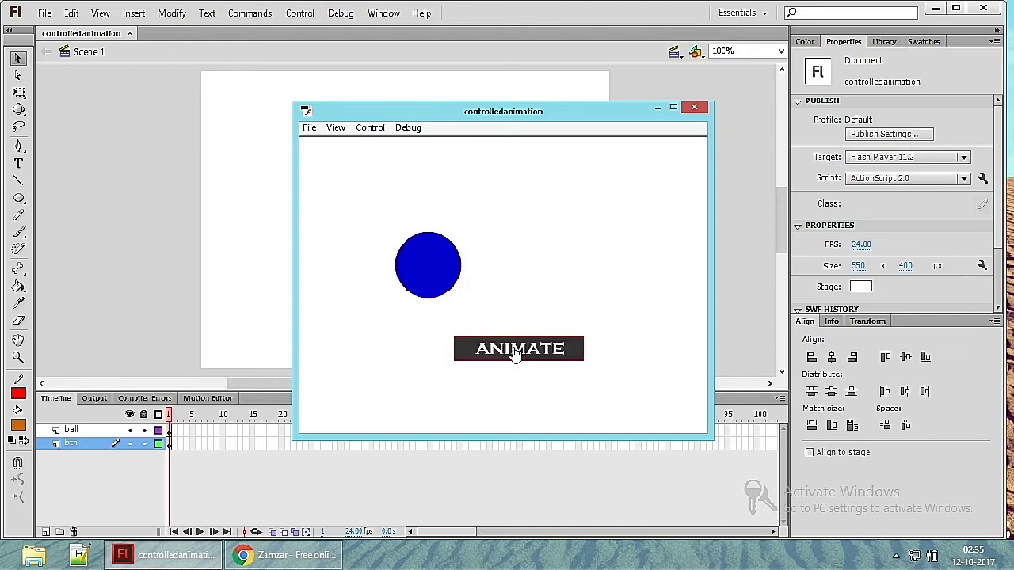
left_click(514, 354)
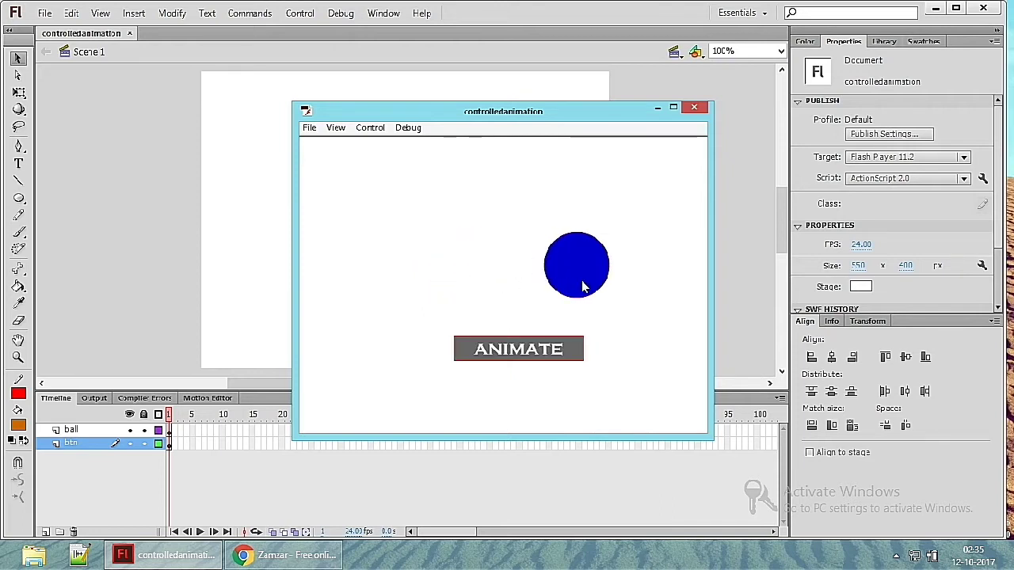
left_click(542, 351)
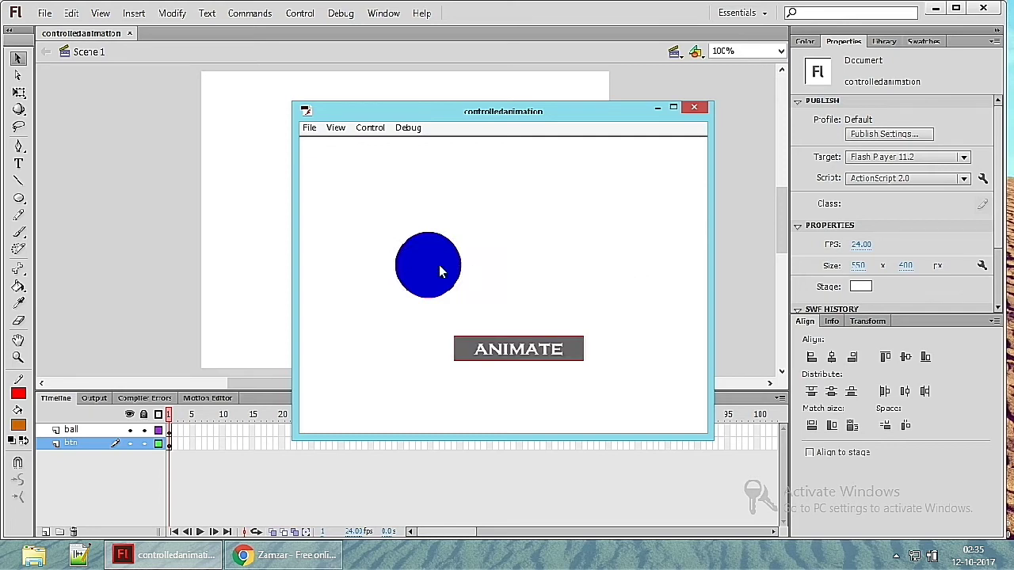
left_click(525, 357)
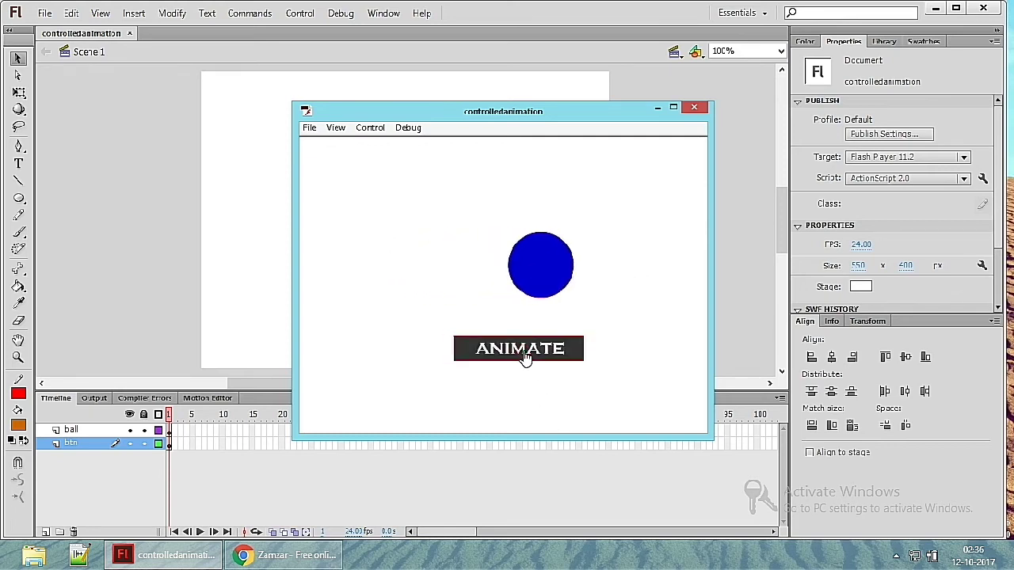
left_click(525, 357)
left_click(526, 357)
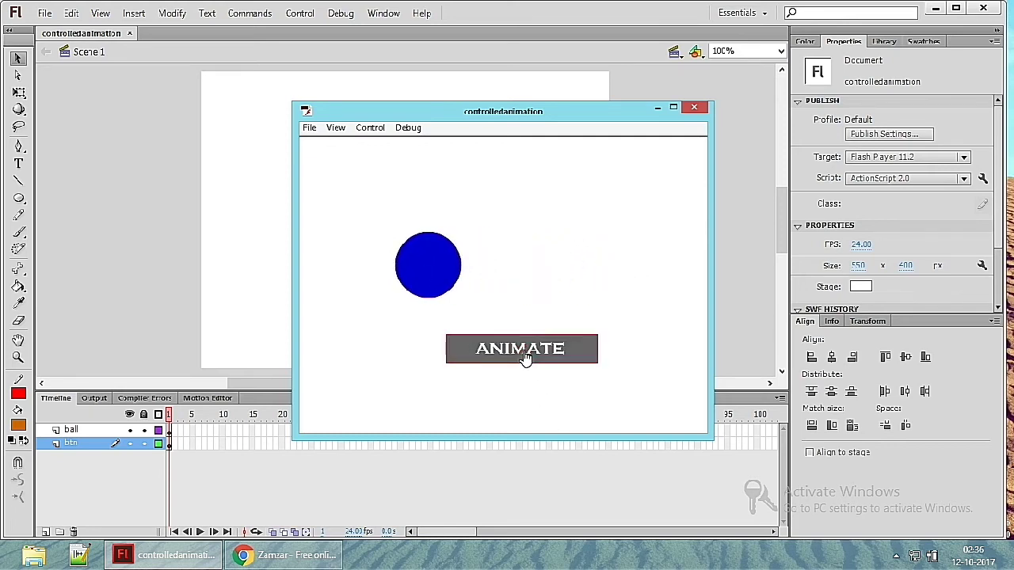
left_click(527, 357)
left_click(525, 356)
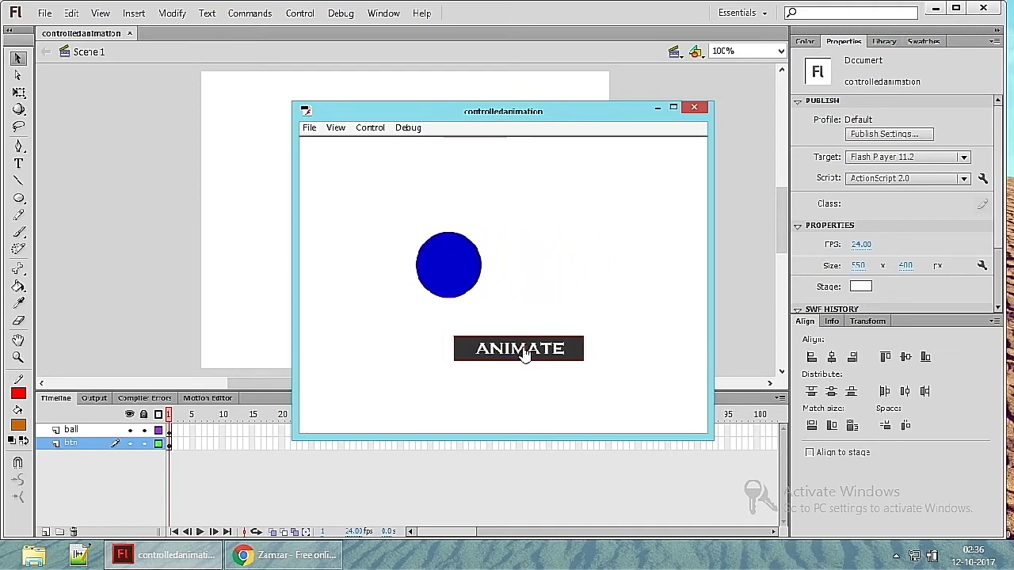
left_click(694, 107)
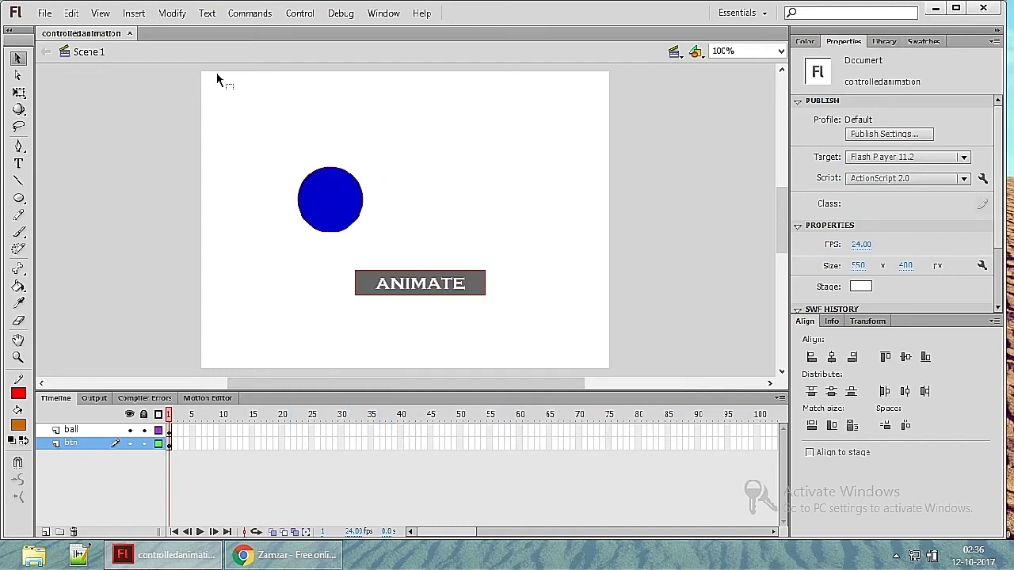
Create a new ActionScript 2.0 document and rename its layer as ball
key("ctrl+n")
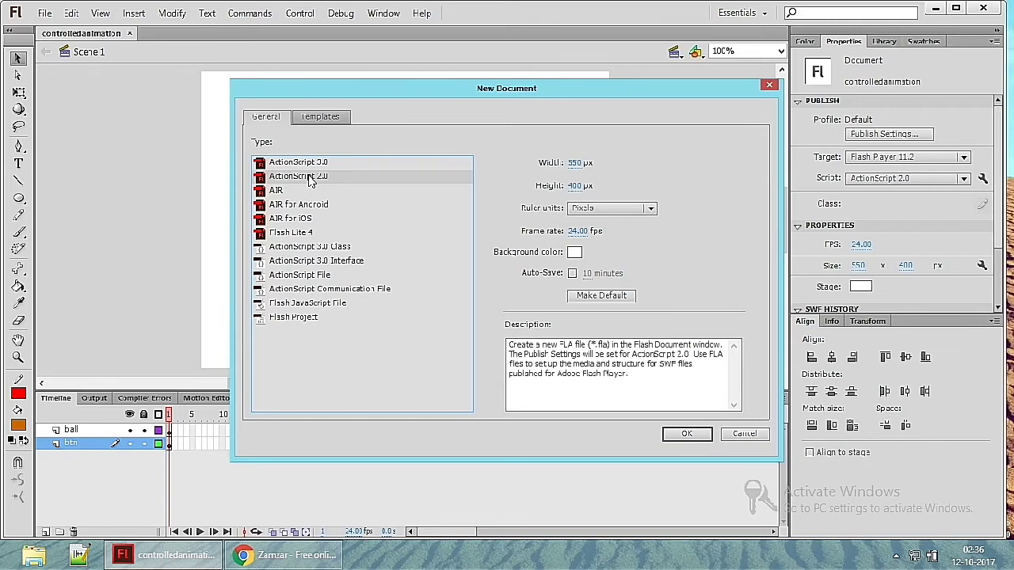
double_click(310, 178)
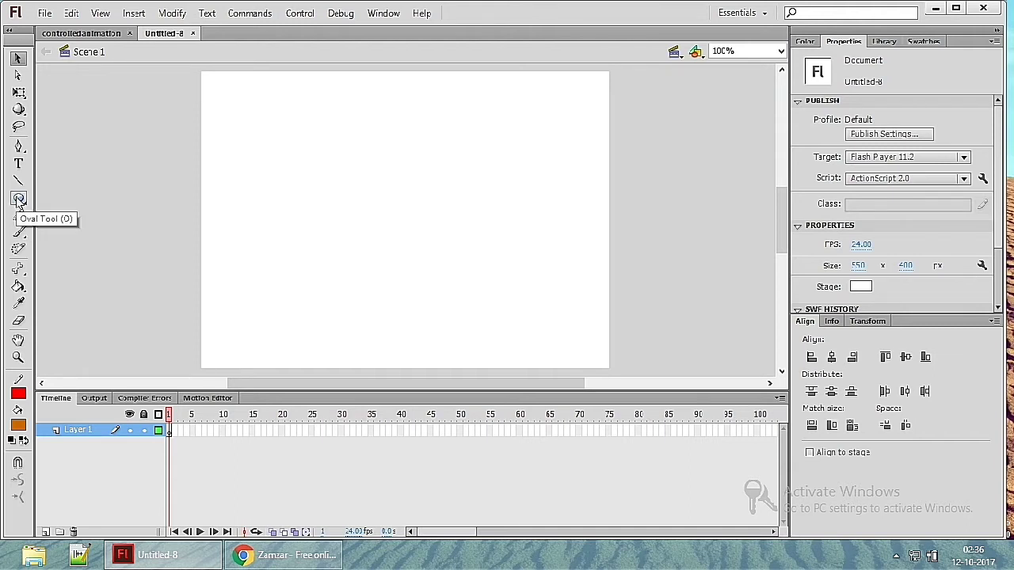
left_click(97, 433)
double_click(88, 431)
type("ha")
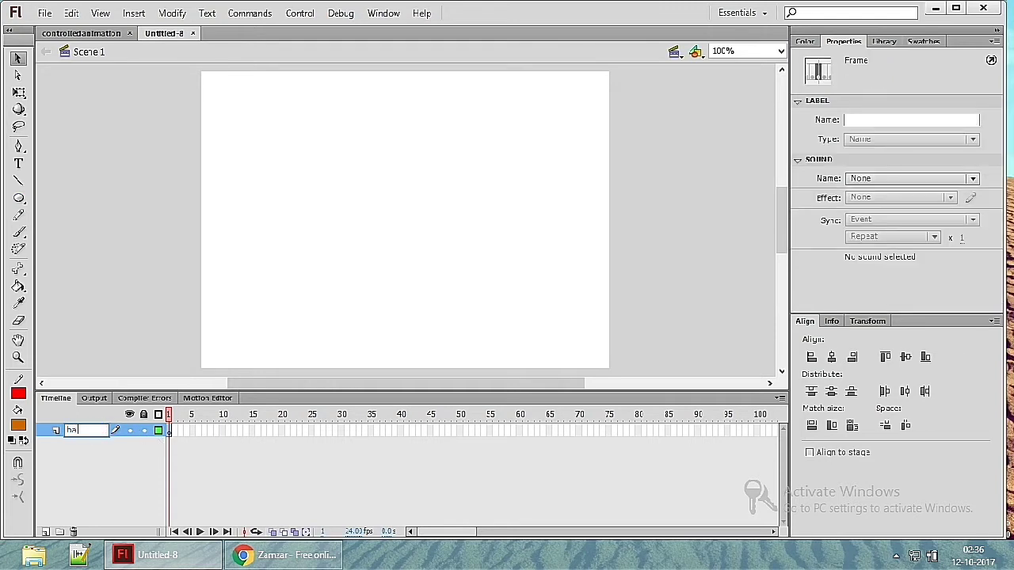
type("ll")
left_click(158, 444)
Draw an orange circle about 92 px wide in the left half of the stage and convert it to a Movie Clip symbol named ballmc
left_click(19, 198)
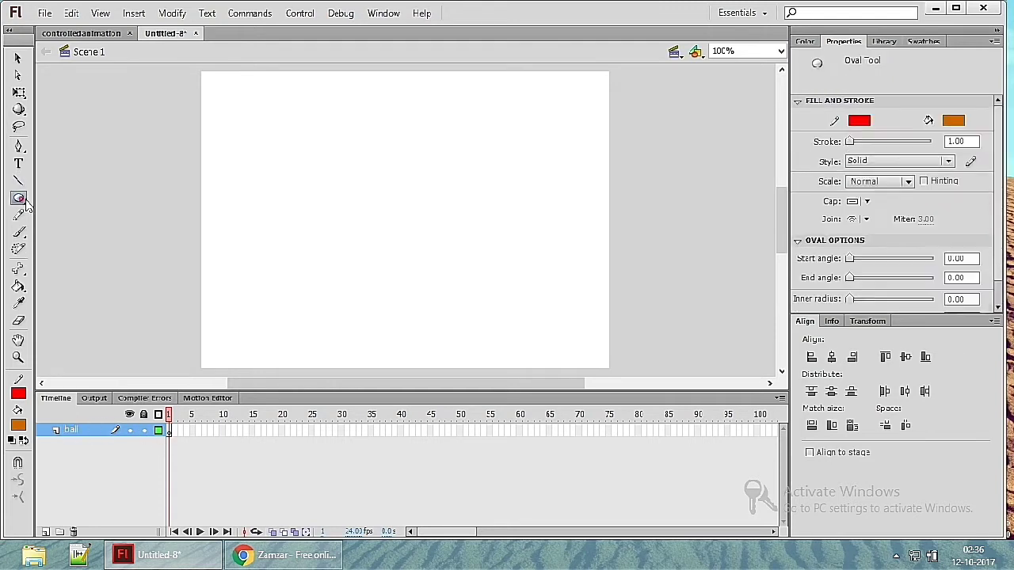
left_click_drag(245, 189, 311, 257)
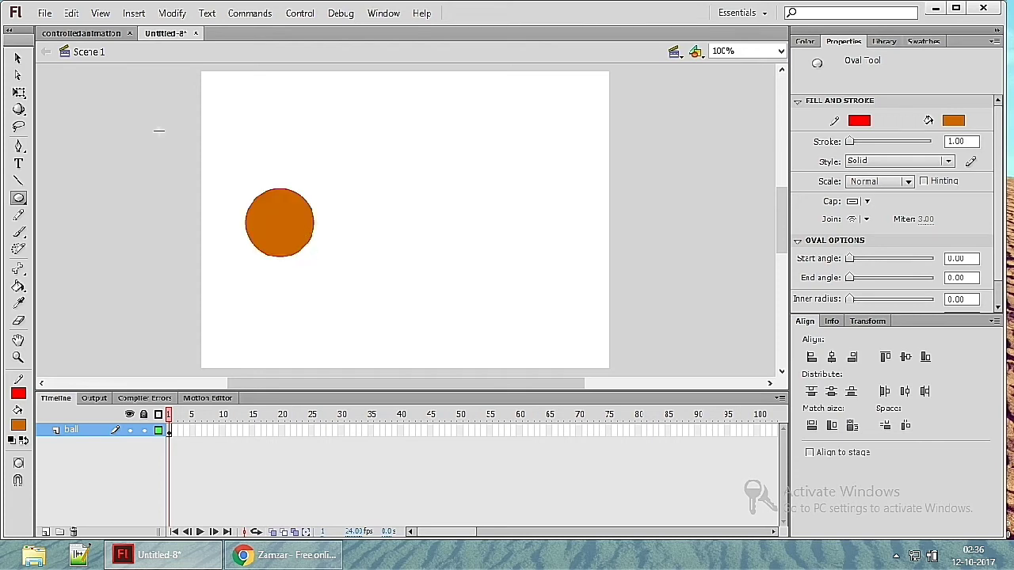
left_click(17, 59)
left_click_drag(220, 169, 357, 296)
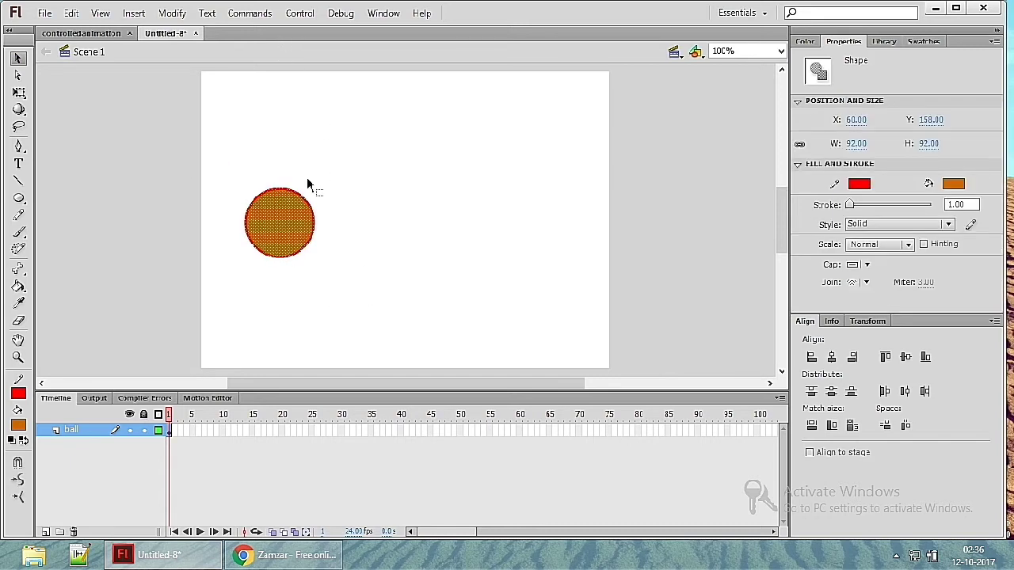
key("F8")
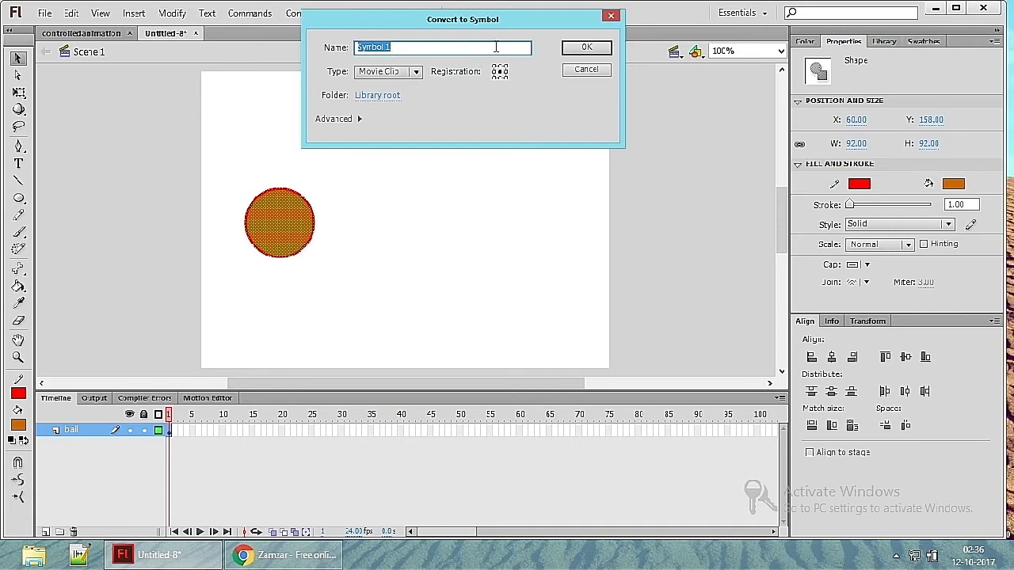
type("ballmc")
left_click(400, 72)
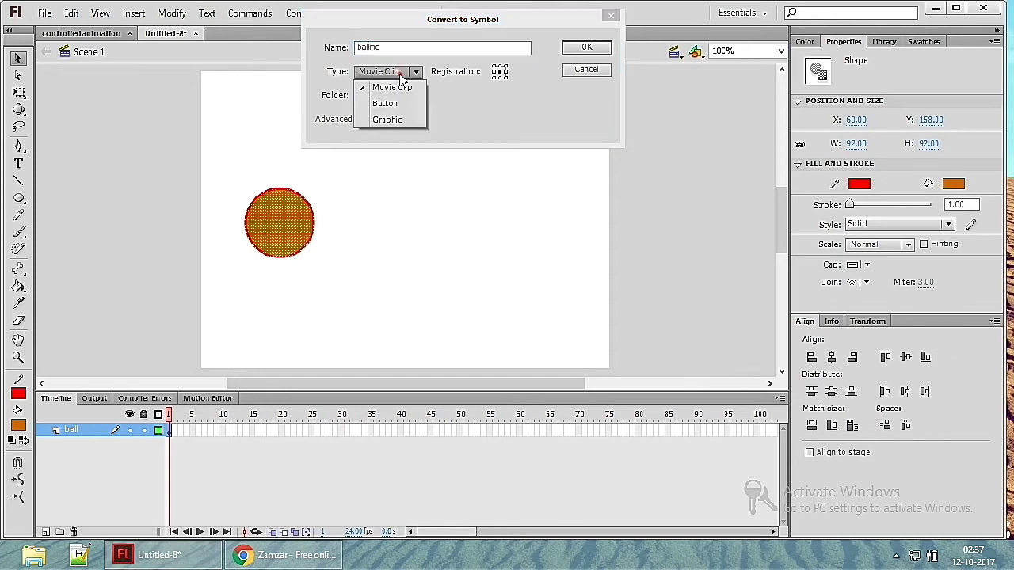
left_click(400, 76)
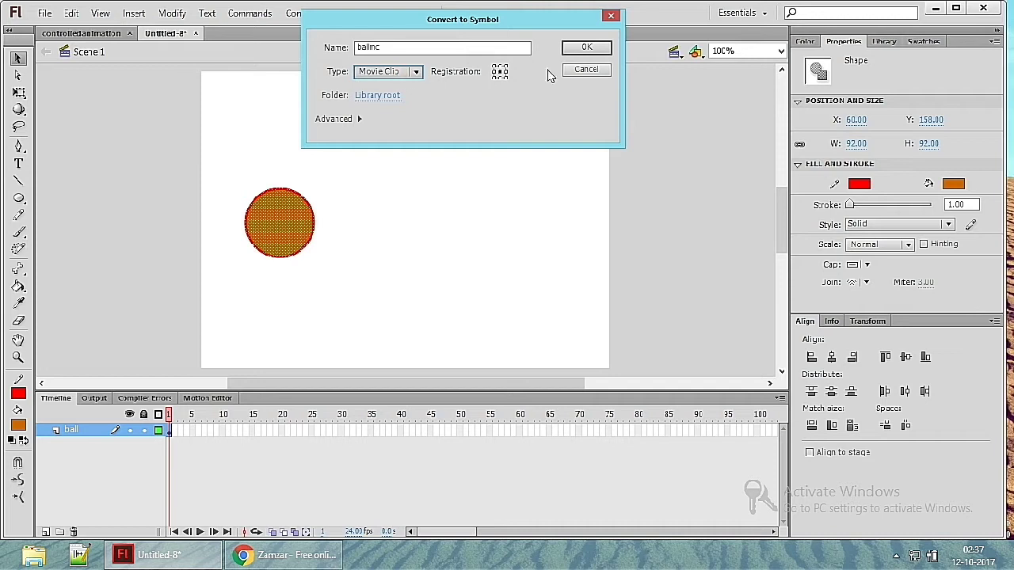
left_click(587, 49)
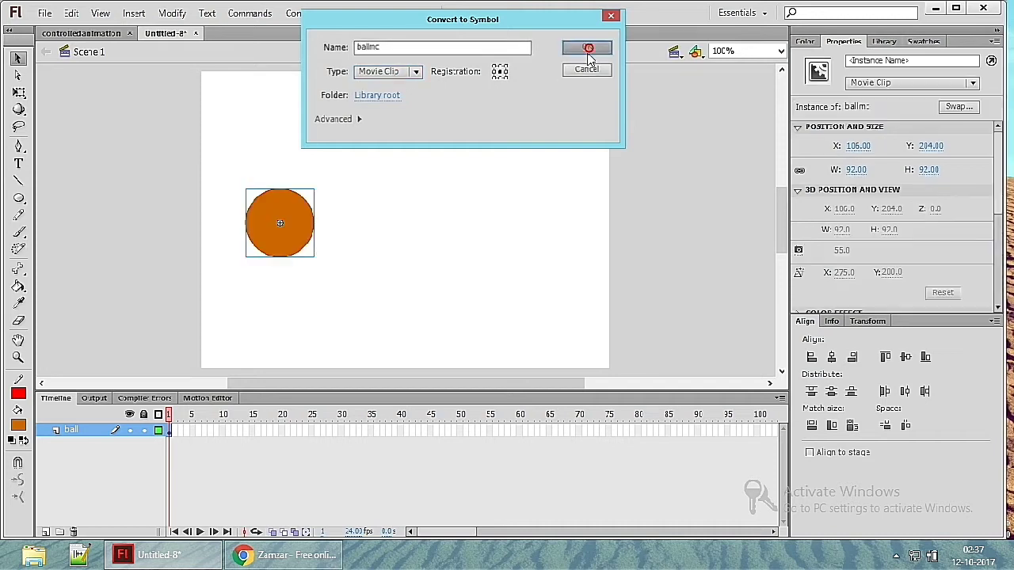
Open the ballmc movie clip on the stage for editing
left_click(369, 261)
left_click(283, 228)
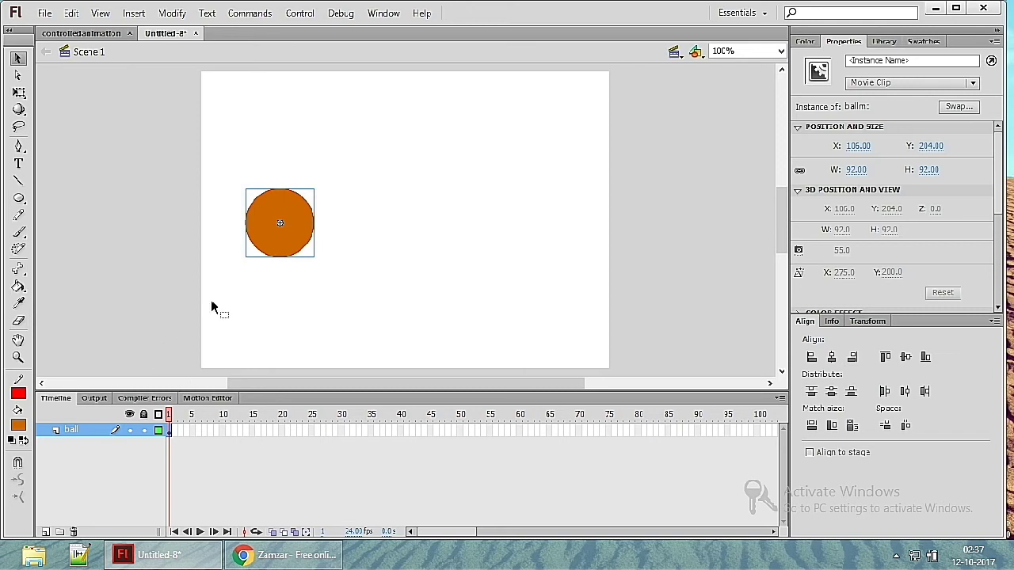
left_click(268, 283)
left_click(271, 243)
double_click(289, 252)
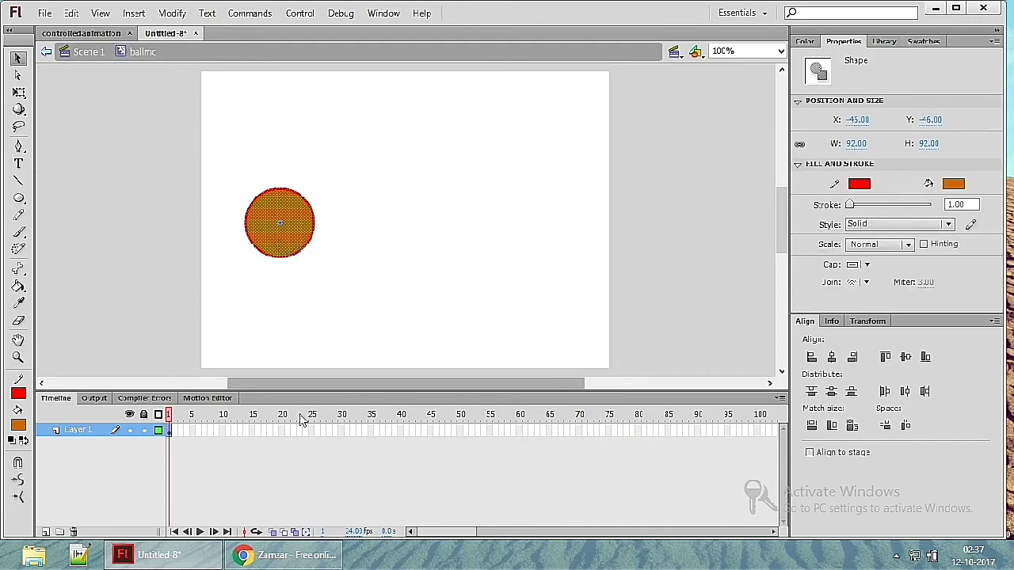
Insert keyframes at frames 40 and 80 of Layer 1 inside the ballmc clip
left_click(405, 432)
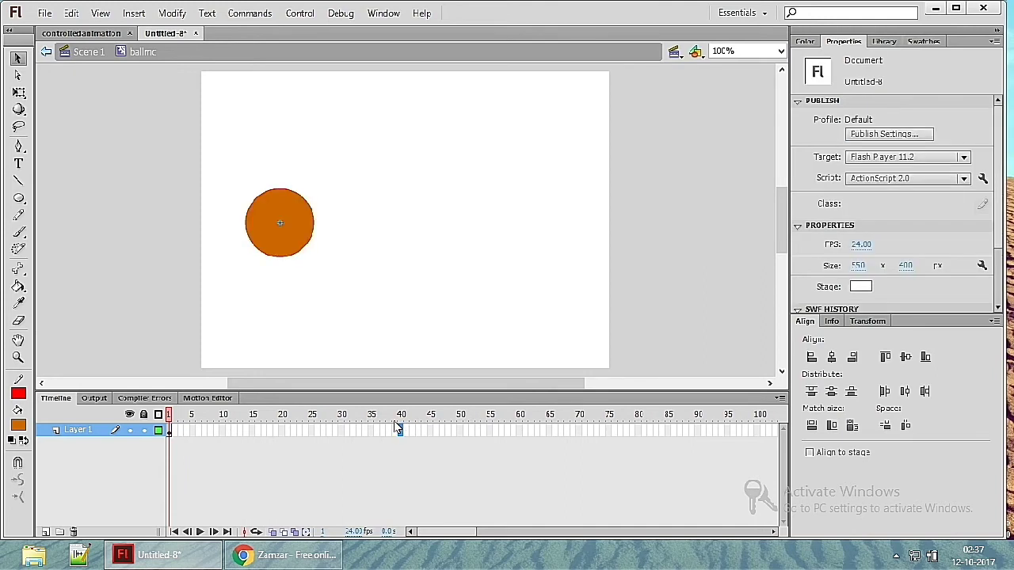
key("F6")
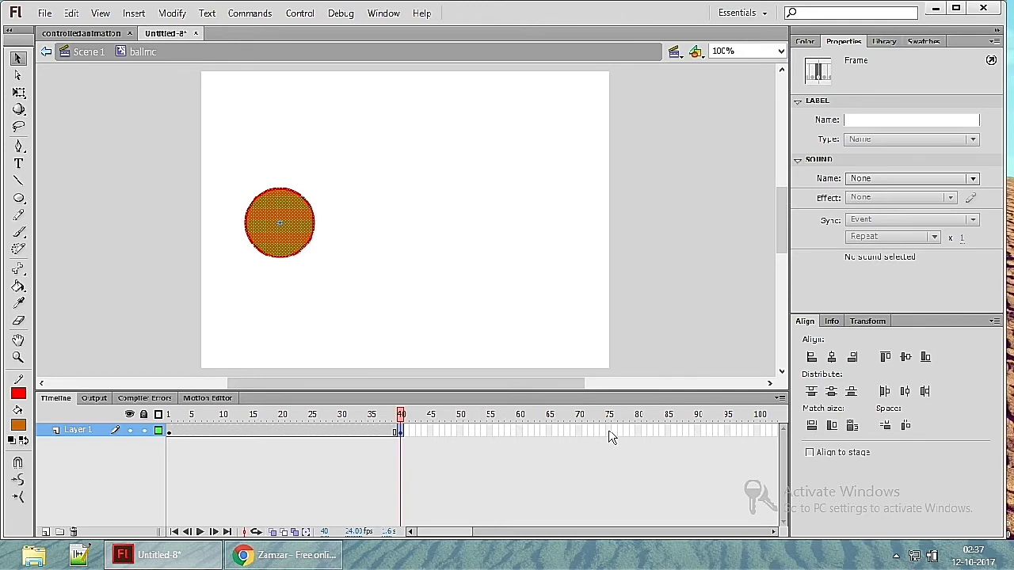
left_click(642, 434)
key("F6")
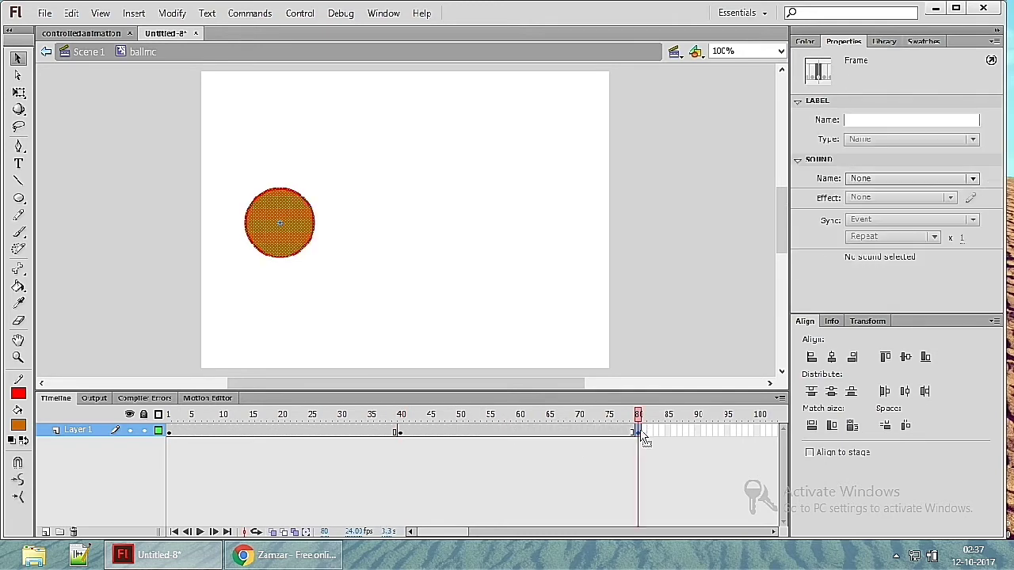
Create classic tweens between frames 1 and 40 and between frames 40 and 80
right_click(171, 437)
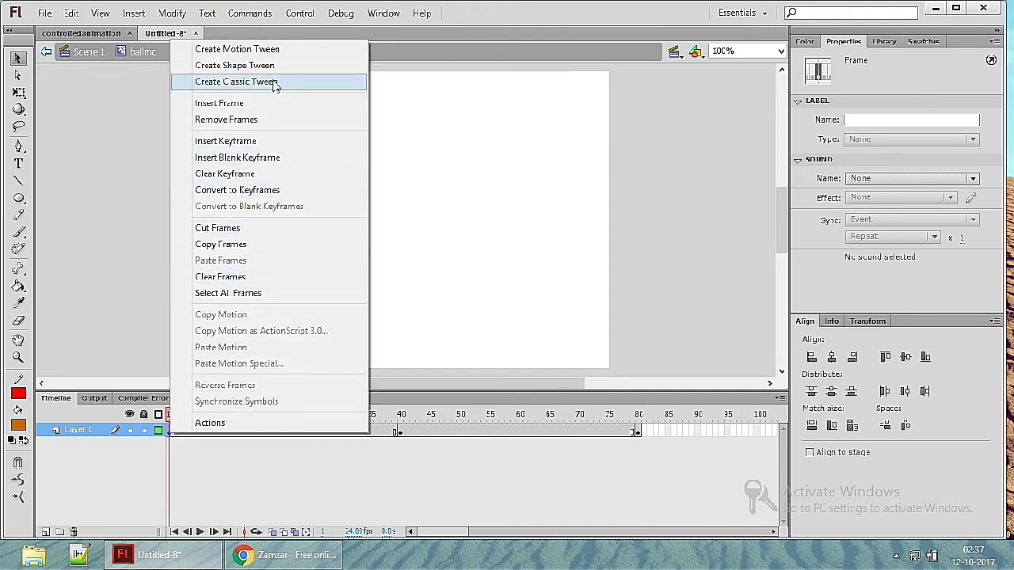
left_click(274, 83)
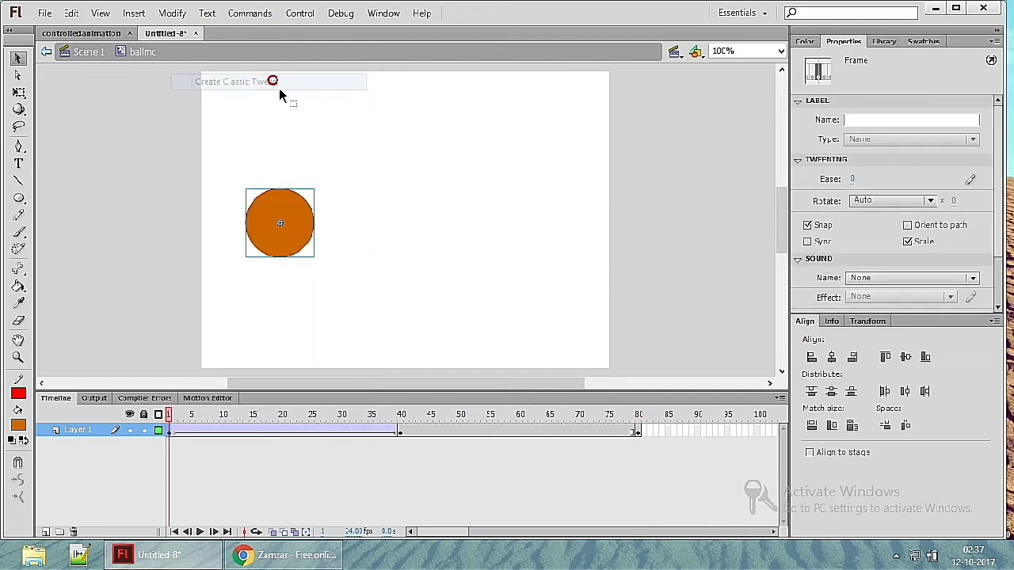
right_click(401, 430)
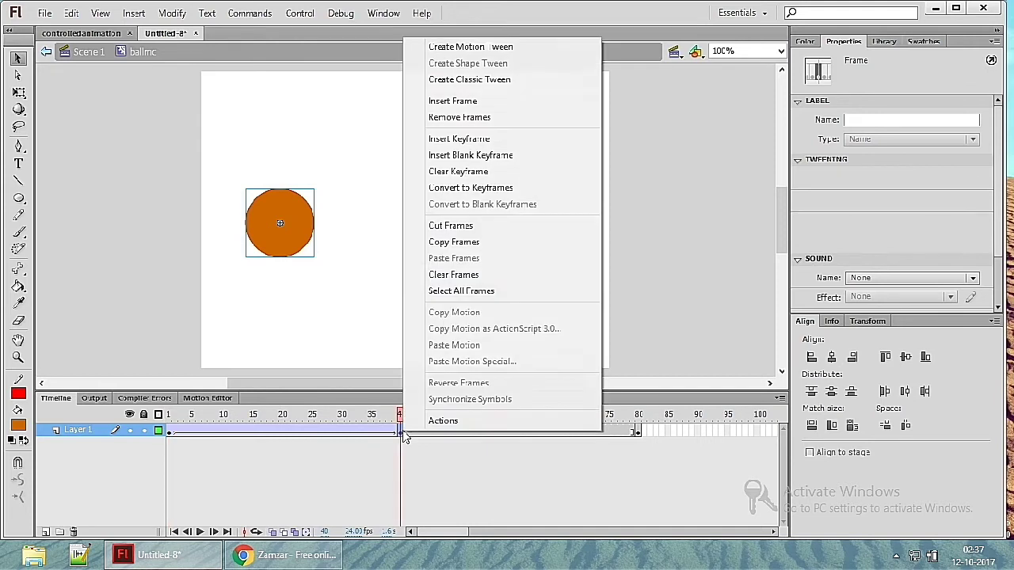
left_click(470, 80)
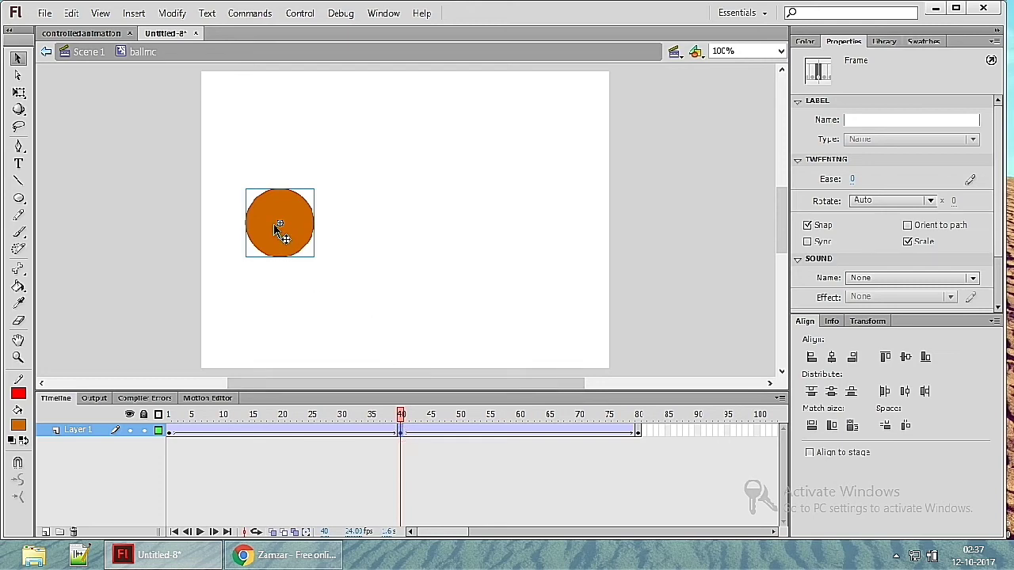
Move the ball in frame 40 horizontally across the stage to just inside its right edge
key("shift+Right")
key("shift+Right")
key("shift+Right")
key("shift+Right")
key("shift+Right")
key("shift+Right")
key("shift+Right")
key("shift+Right")
key("shift+Right")
key("shift+Right")
key("shift+Right")
key("shift+Right")
key("shift+Right")
key("shift+Right")
key("shift+Right")
key("shift+Right")
key("shift+Right")
key("shift+Right")
key("shift+Right")
key("shift+Right")
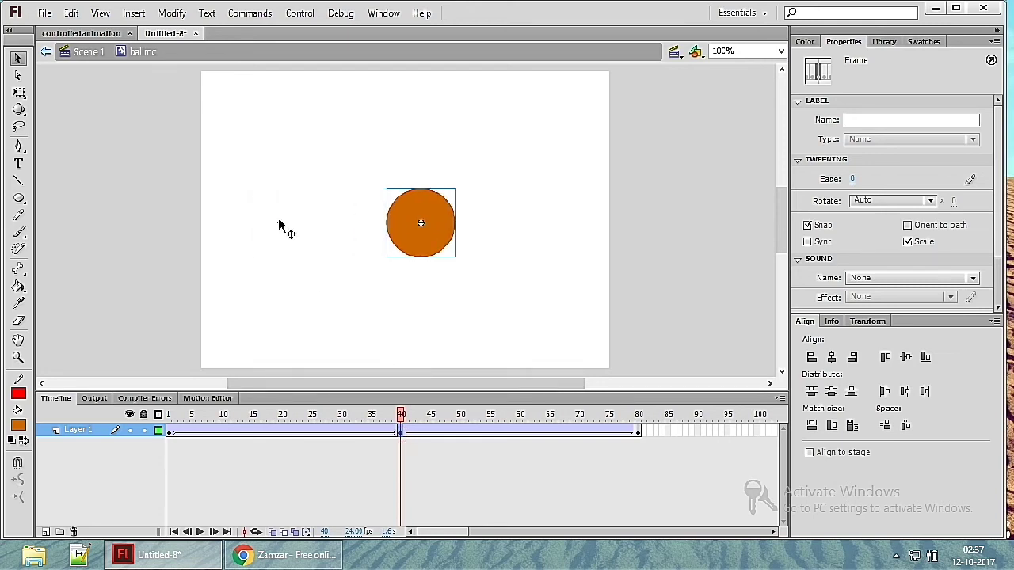
key("shift+Right")
key("shift+Right")
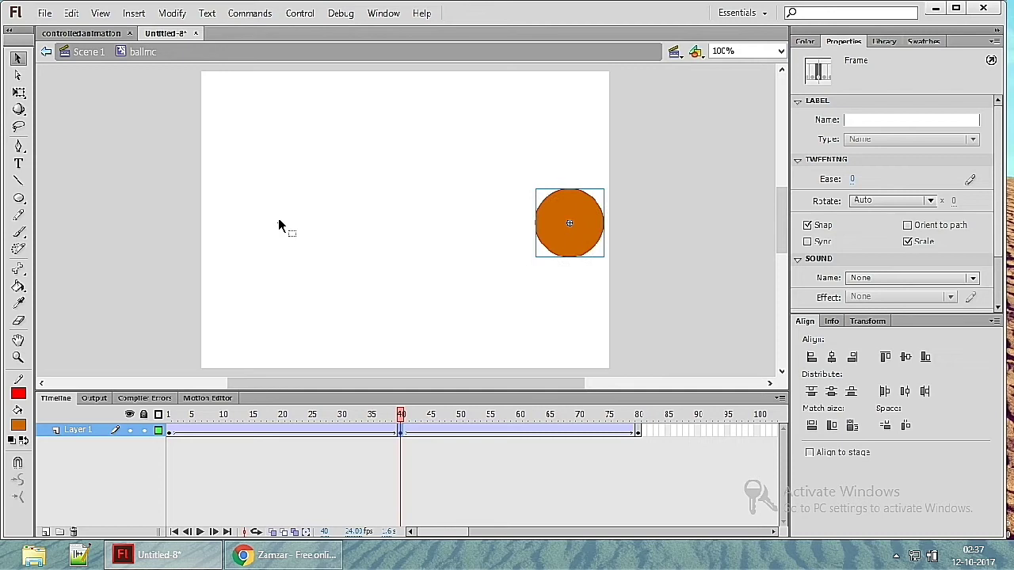
Check the ball's position in frame 80 and play the timeline animation from frame 1
left_click(640, 430)
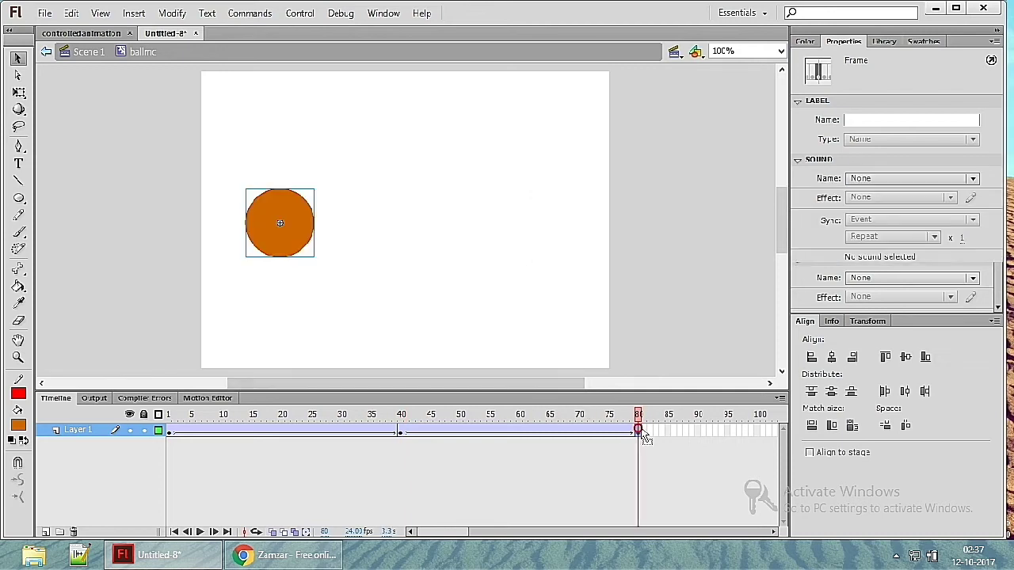
left_click(169, 445)
left_click(169, 431)
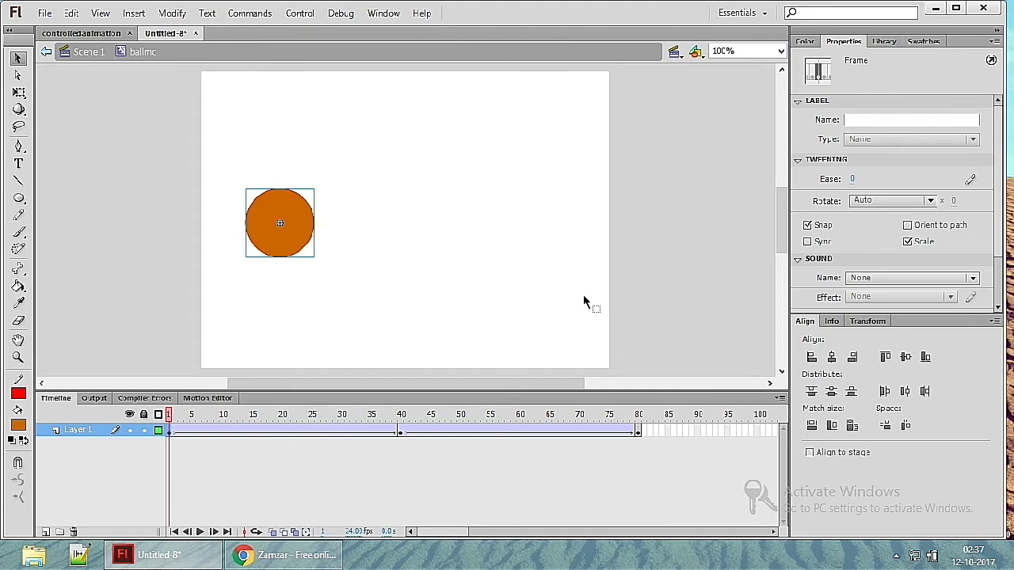
key("Return")
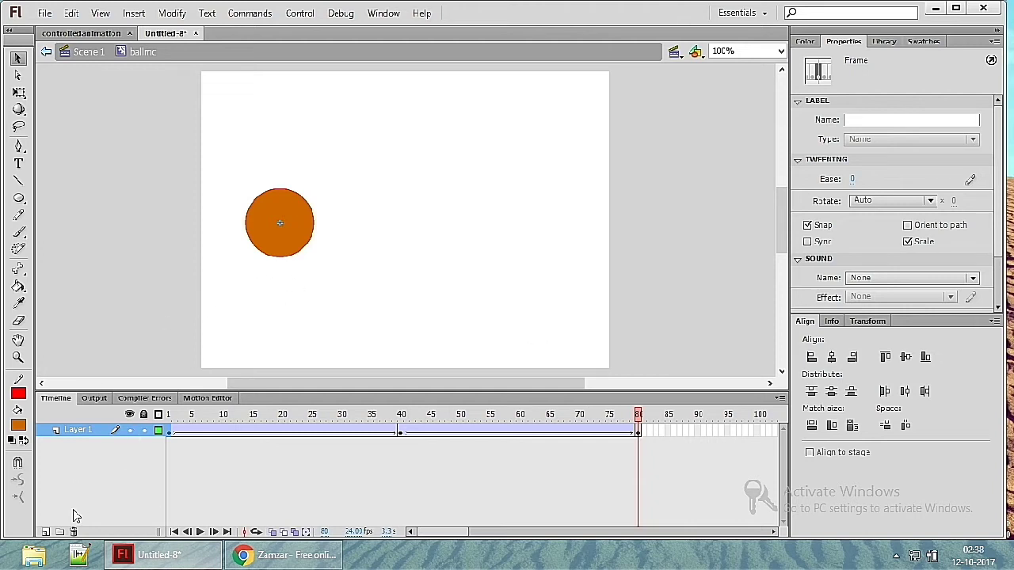
Add a new layer above Layer 1 in the ballmc clip and select its first frame
left_click(52, 532)
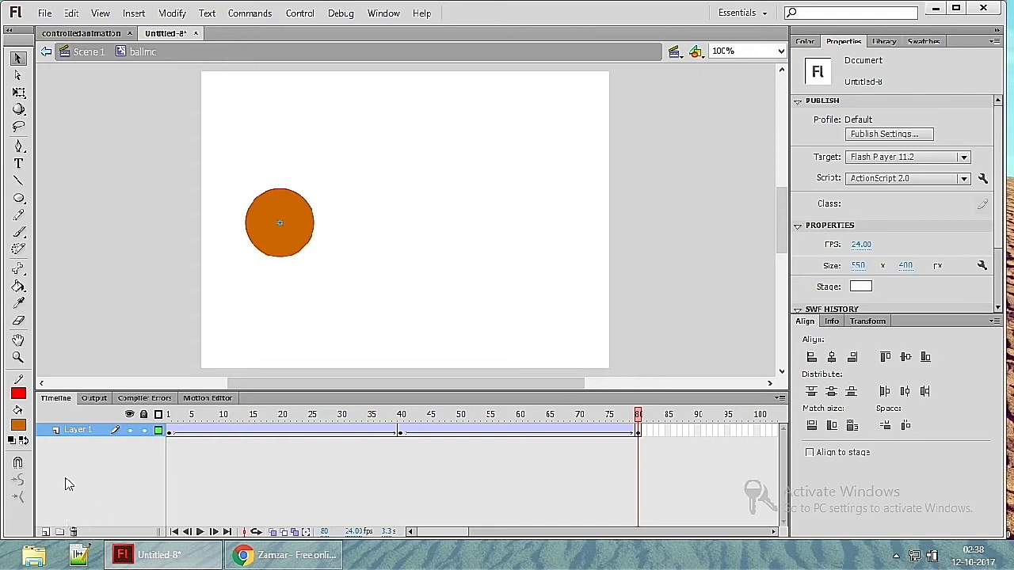
left_click(90, 430)
left_click(46, 532)
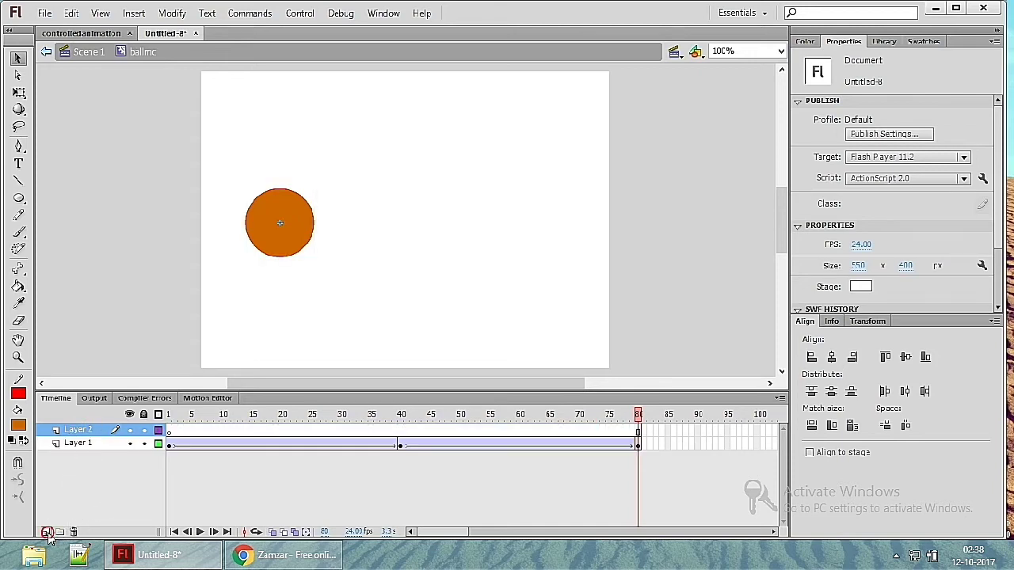
left_click(169, 432)
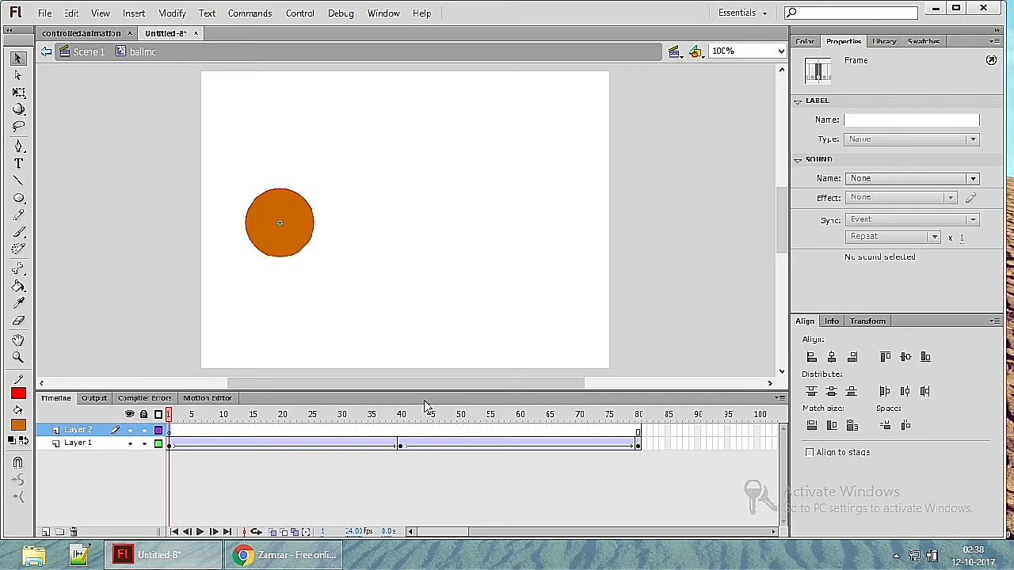
Test the movie to check how the ball animates, and close the preview
key("ctrl+Return")
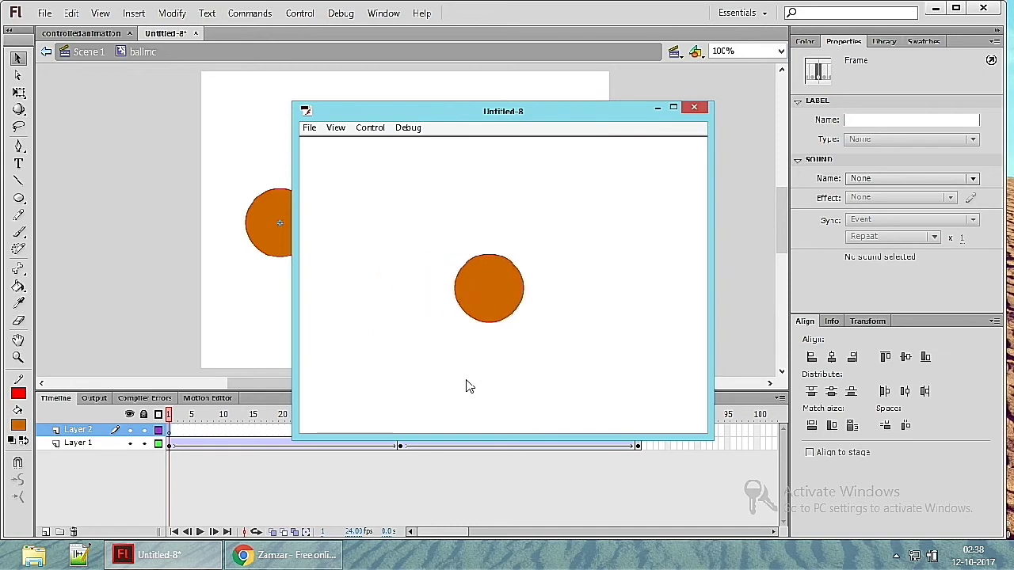
left_click(697, 109)
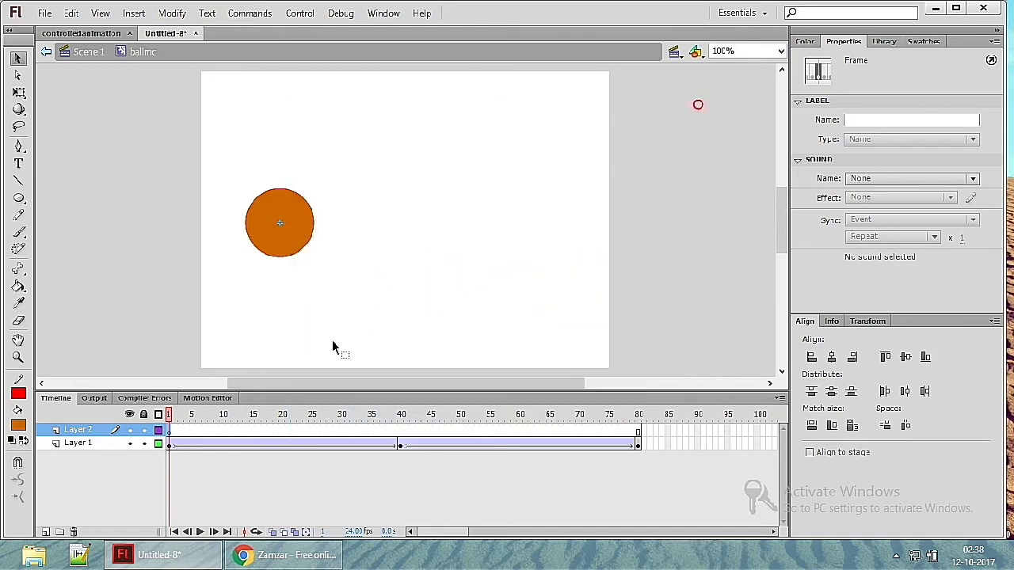
Insert a blank keyframe in frame 2 of Layer 2 and add the script stop(); to frame 1
left_click(173, 430)
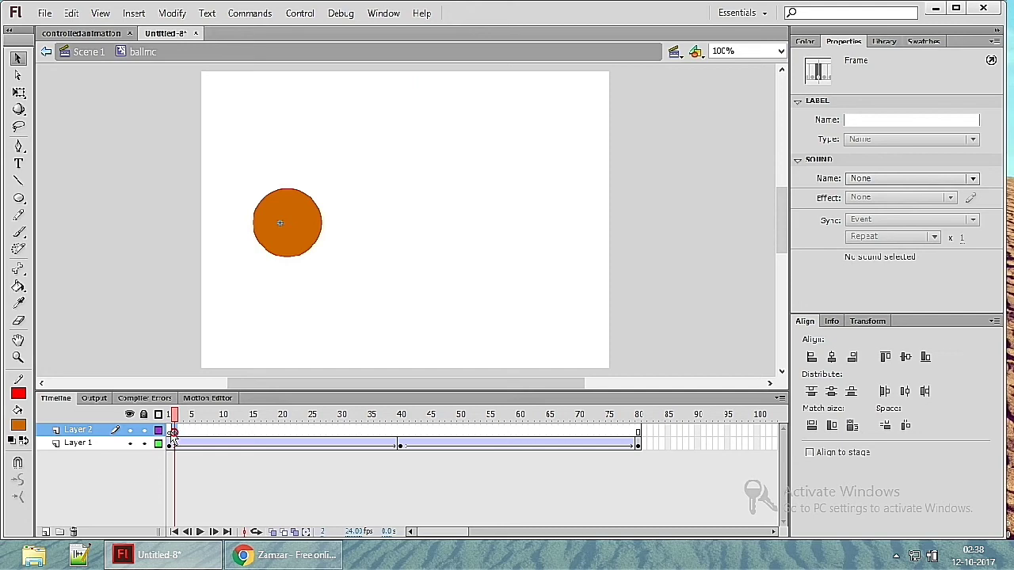
left_click(169, 430)
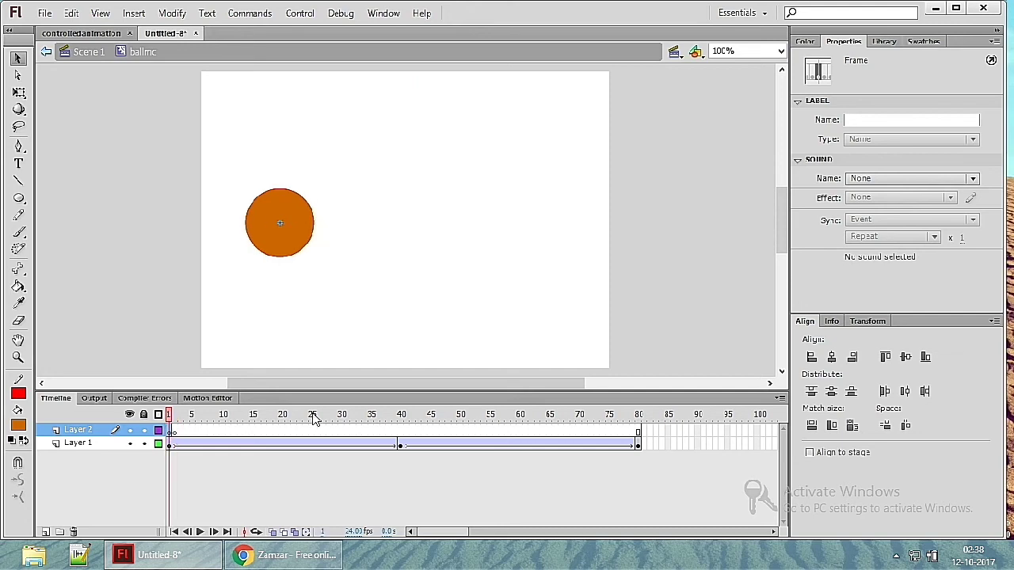
key("F9")
type("stop();")
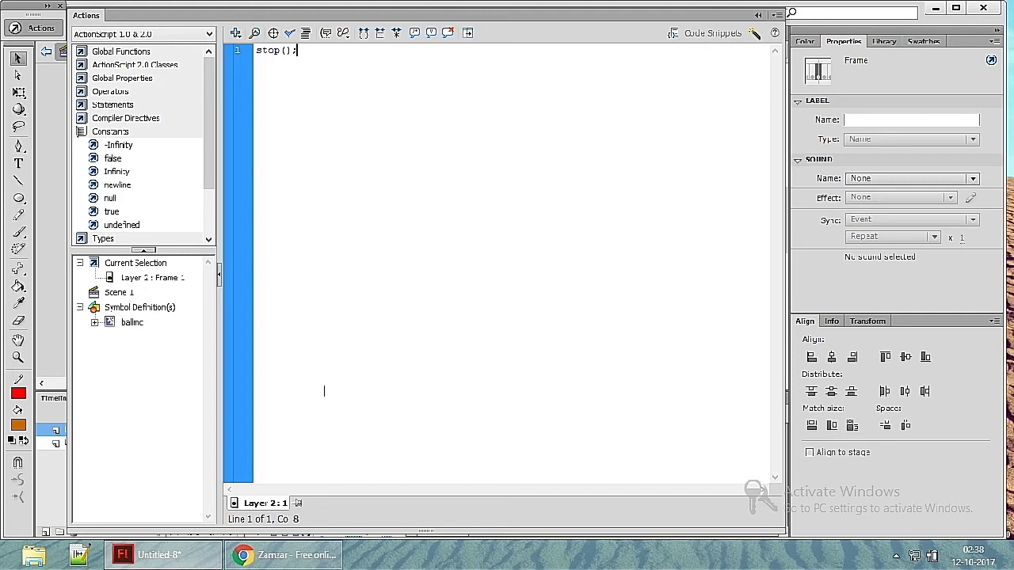
key("F9")
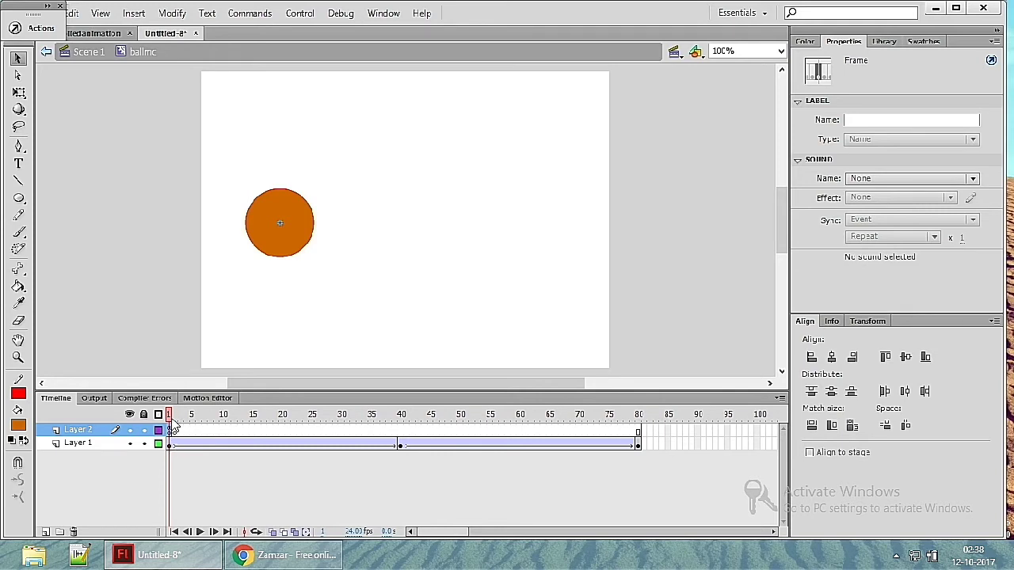
Insert a blank keyframe in frame 40 of Layer 2 and write a stop action for it
left_click(401, 435)
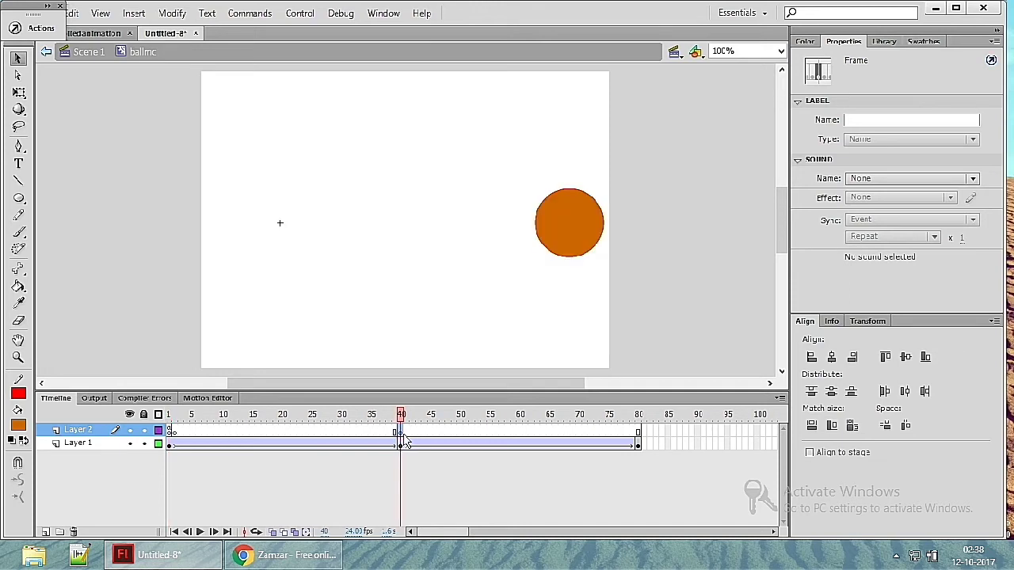
key("F9")
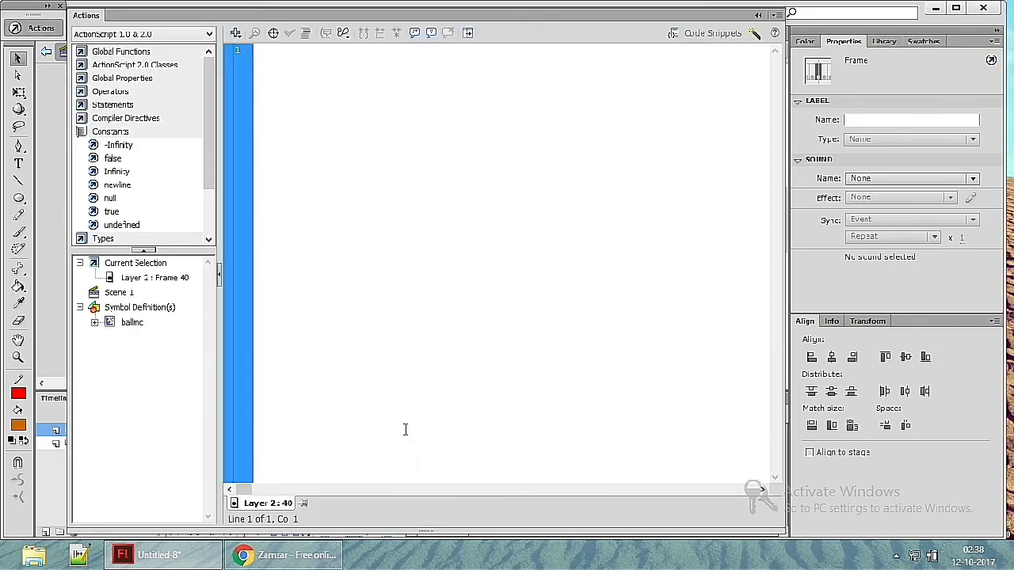
type("stop")
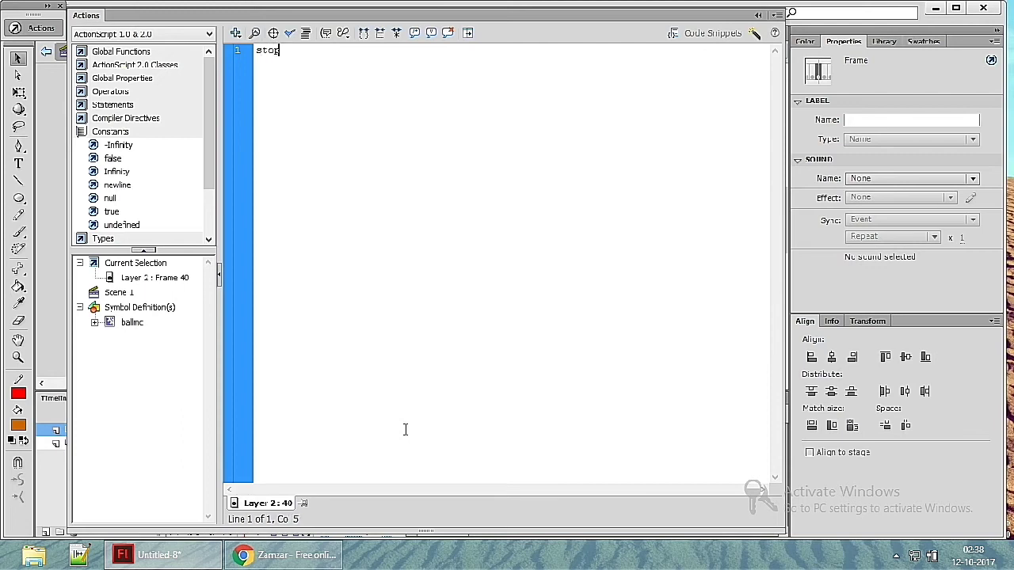
type("()")
key("BackSpace")
type(";")
key("F9")
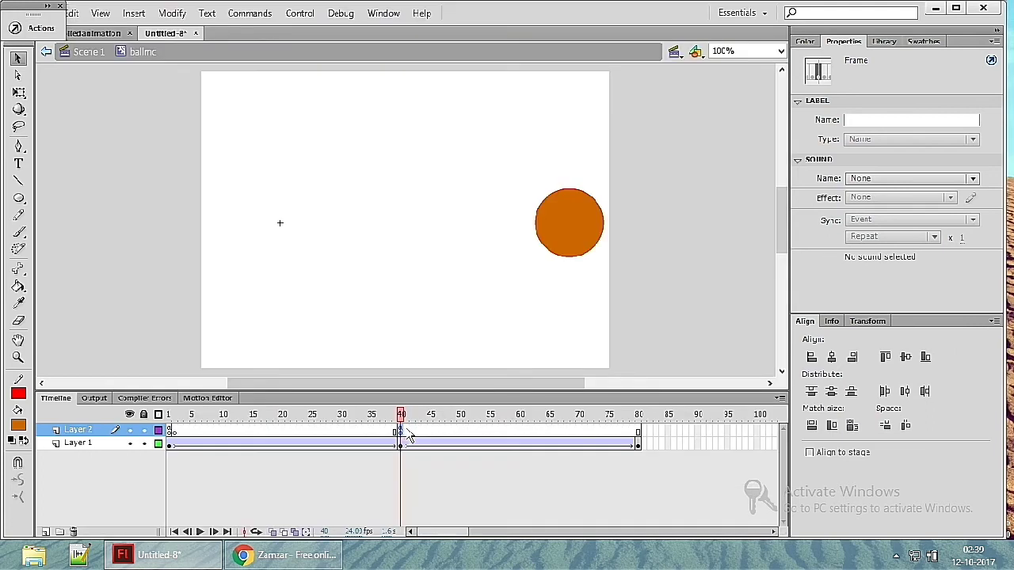
Add the missing closing parenthesis to the frame 40 script of Layer 2 so it reads stop();
left_click(416, 463)
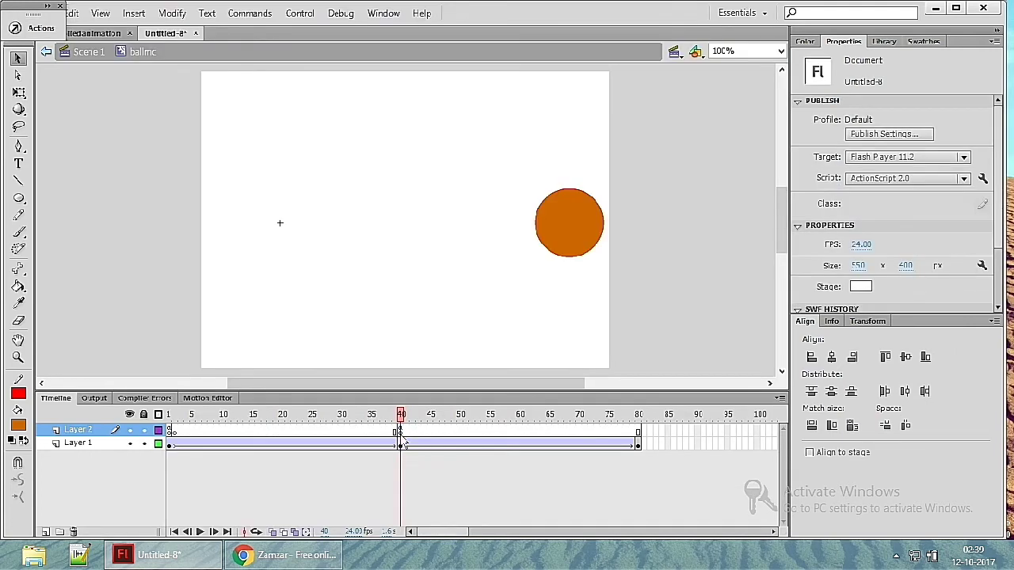
left_click(400, 432)
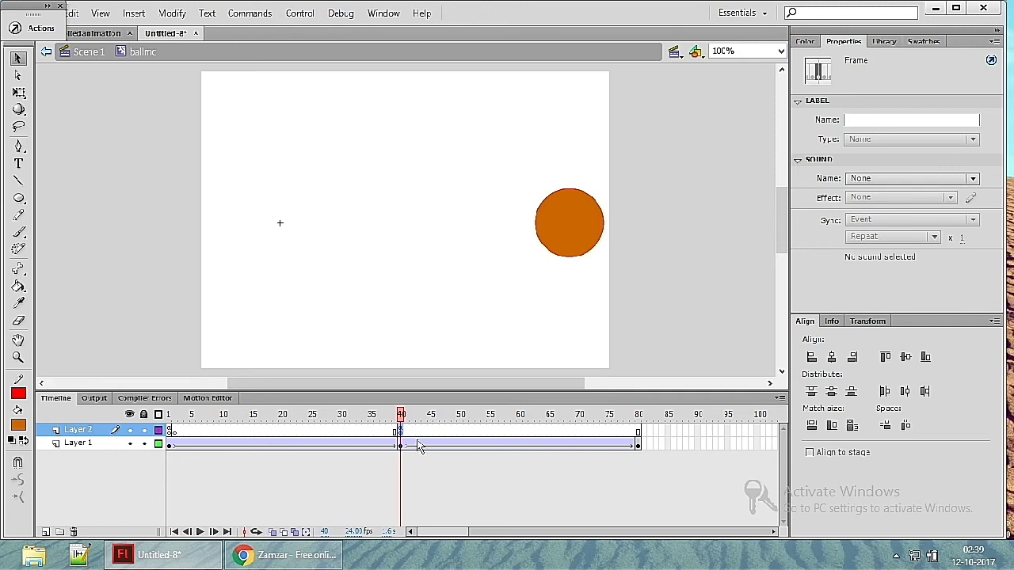
key("F9")
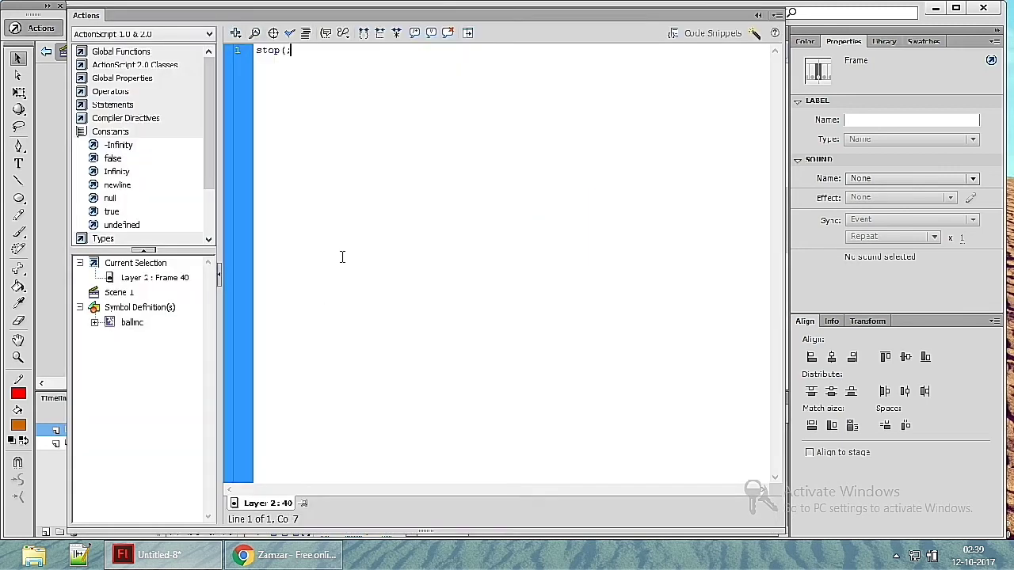
key("F9")
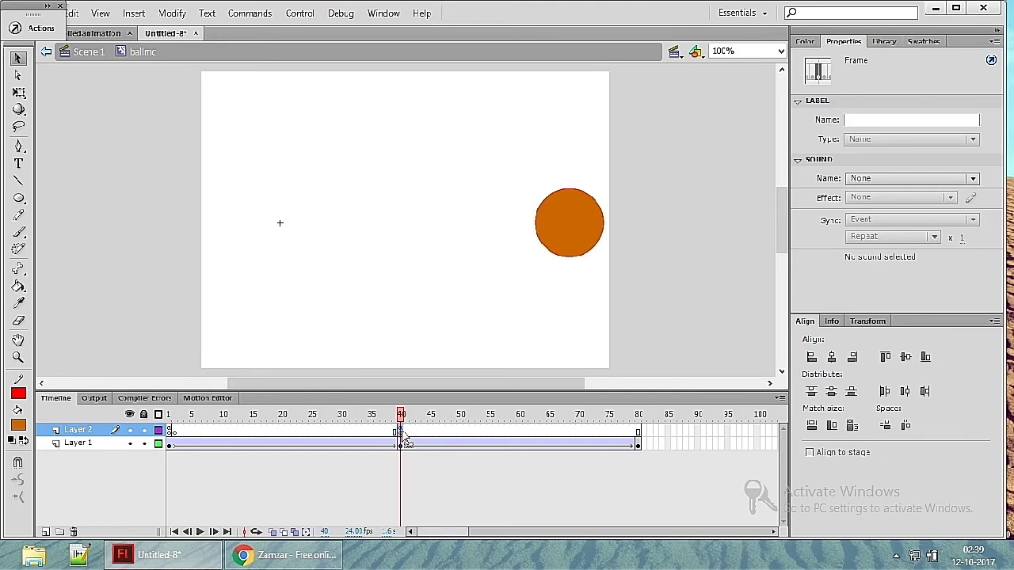
key("F9")
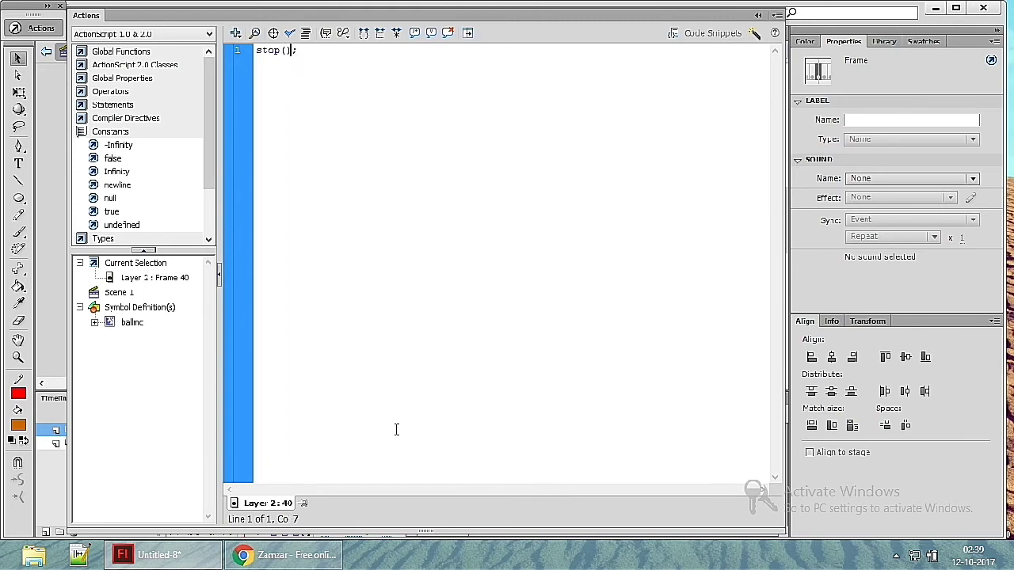
left_click(344, 70)
left_click_drag(333, 61, 248, 50)
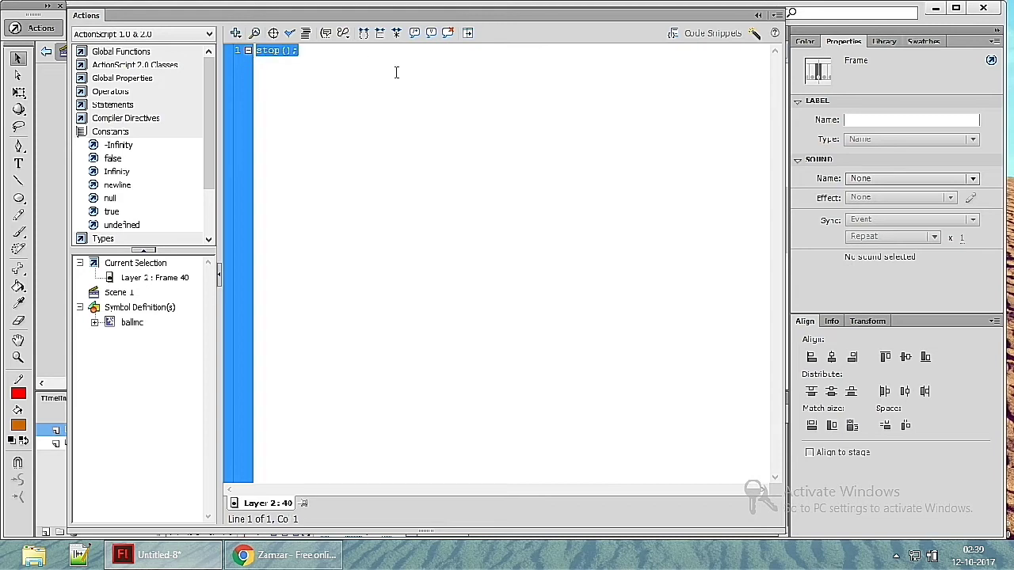
key("F9")
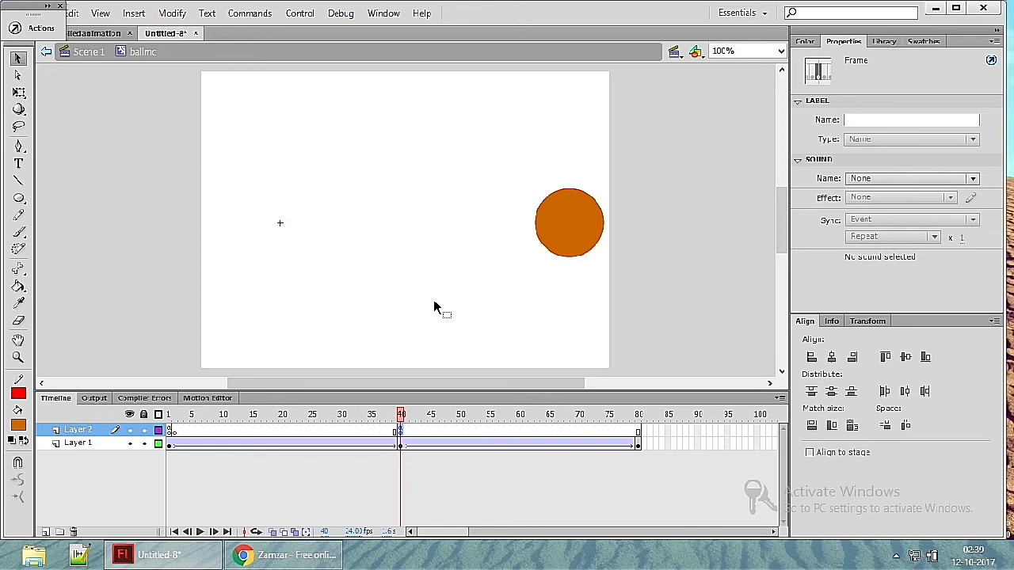
Test the movie with the stop actions and return from the ballmc clip to Scene 1
key("ctrl+Return")
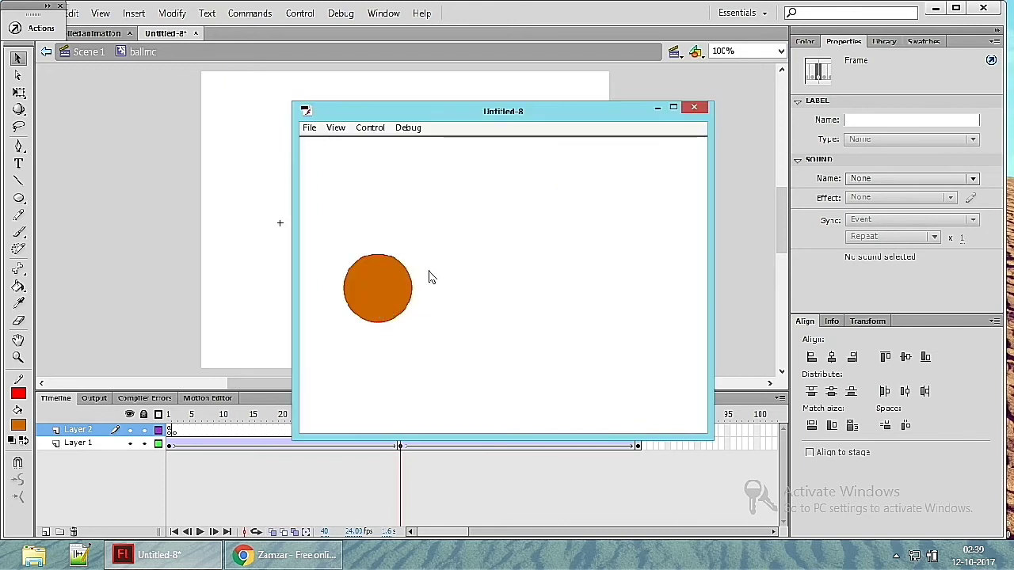
left_click(696, 106)
double_click(143, 125)
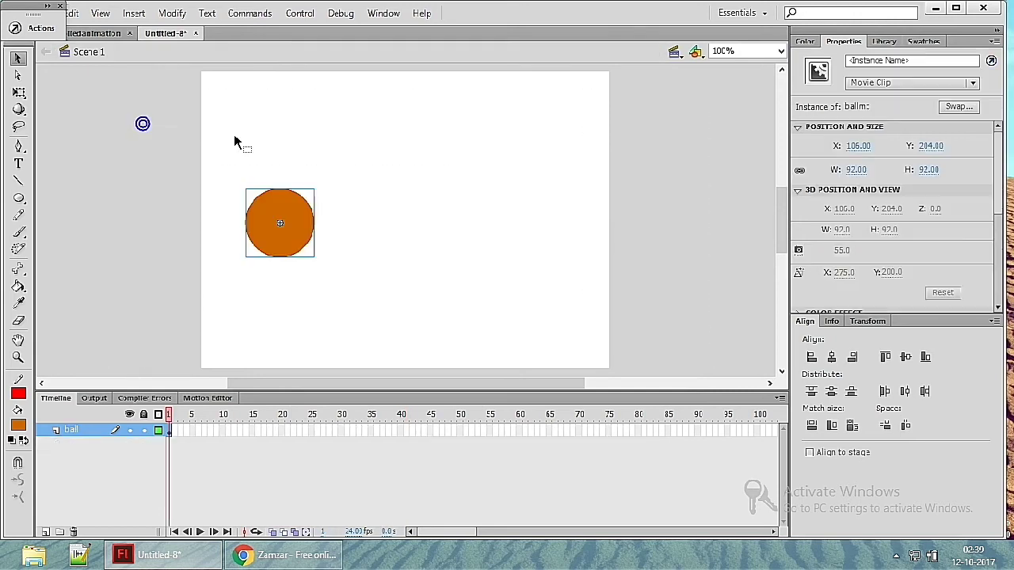
left_click(307, 292)
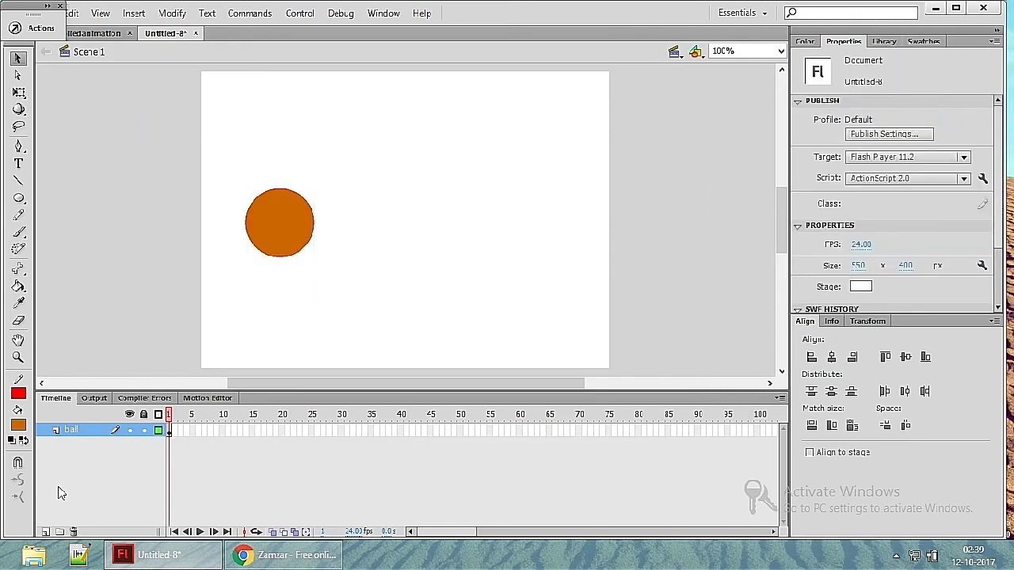
Add a new layer above the ball layer and name it btn
left_click(46, 532)
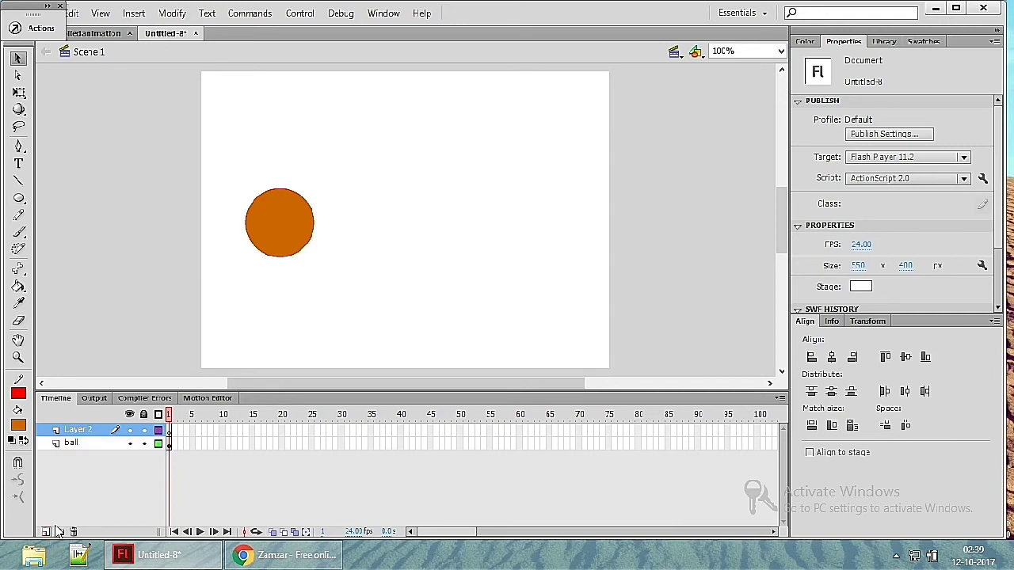
left_click(94, 433)
double_click(93, 433)
type("htt")
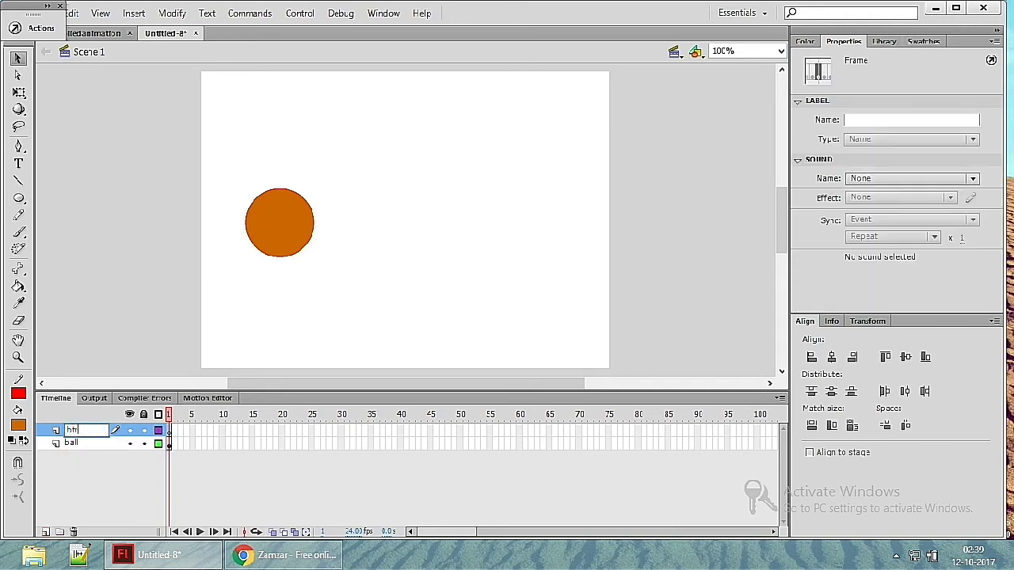
type("n")
key("Return")
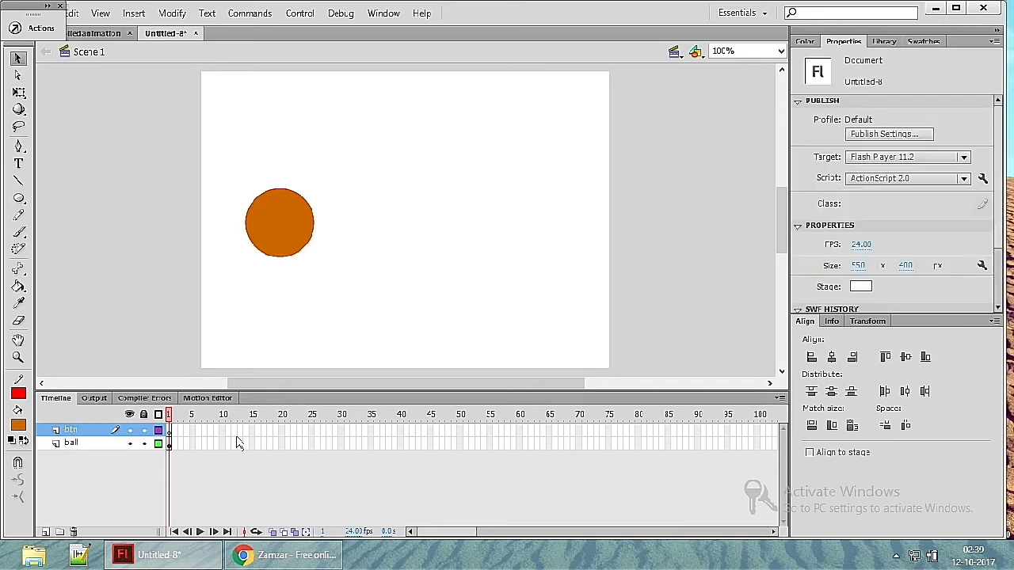
Draw a light grey rectangle with a red stroke, about 174 by 43 px, near the stage's bottom centre on the btn layer
left_click(19, 200)
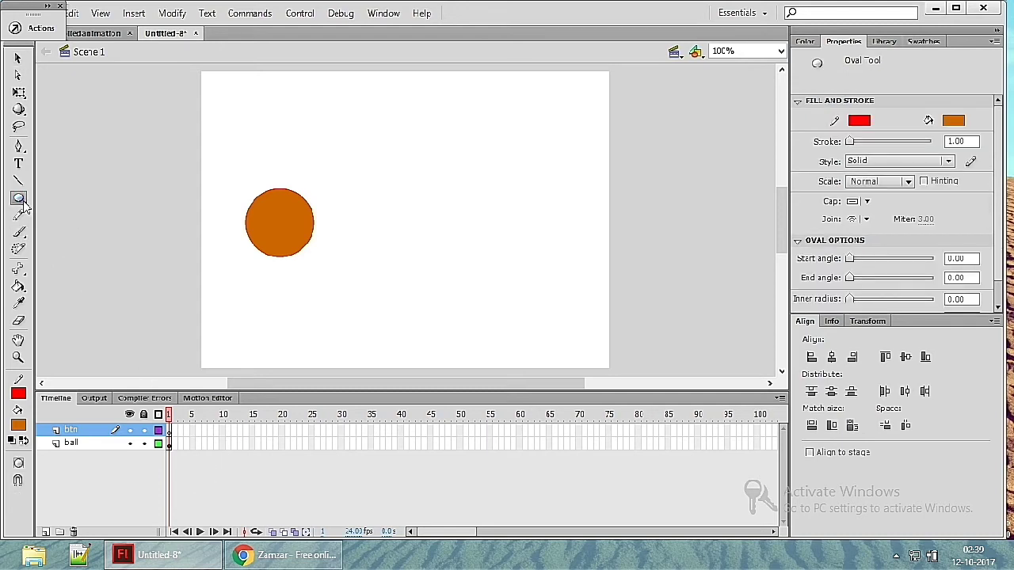
left_click_drag(19, 200, 50, 213)
left_click(67, 198)
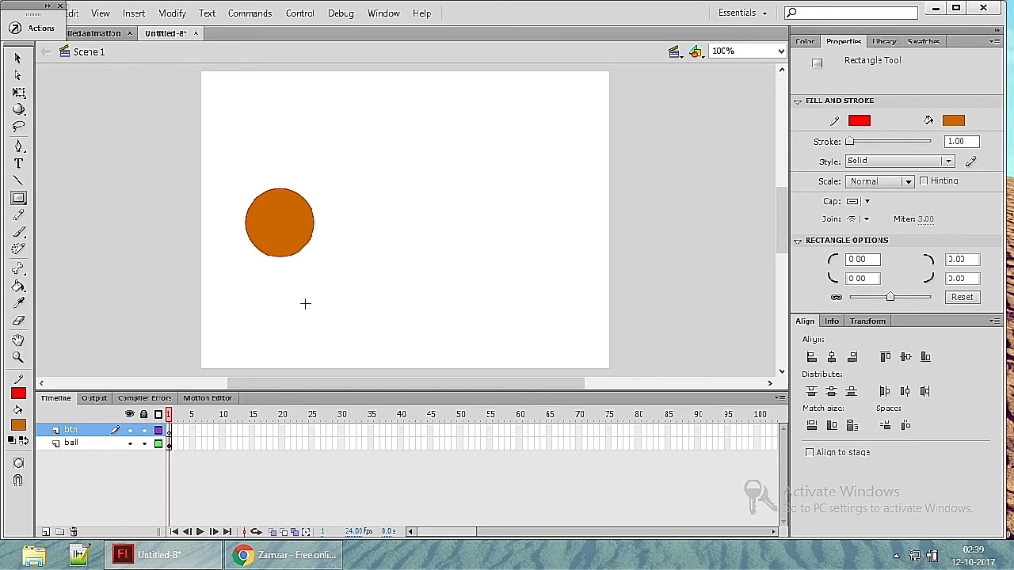
left_click(19, 425)
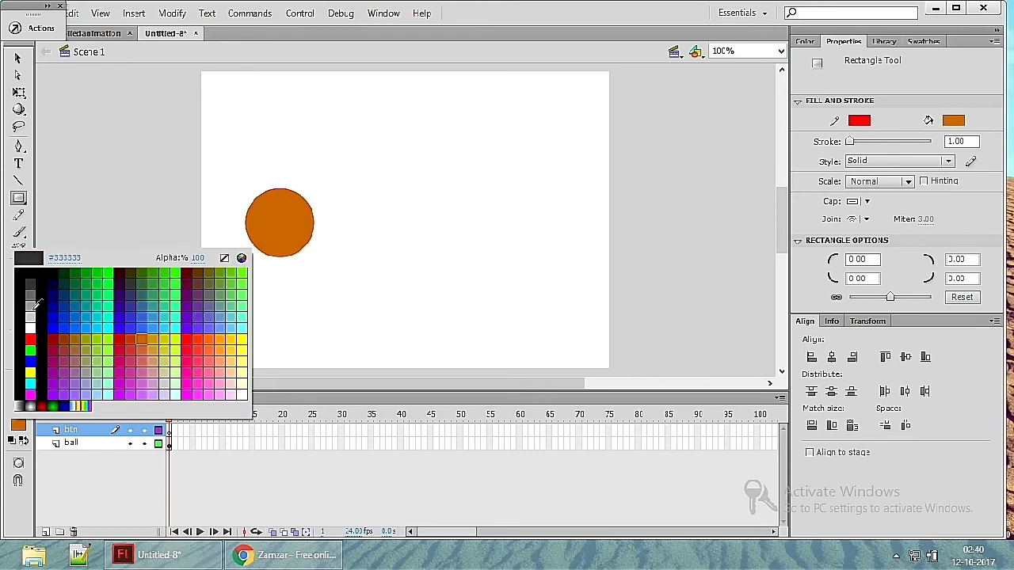
left_click(30, 327)
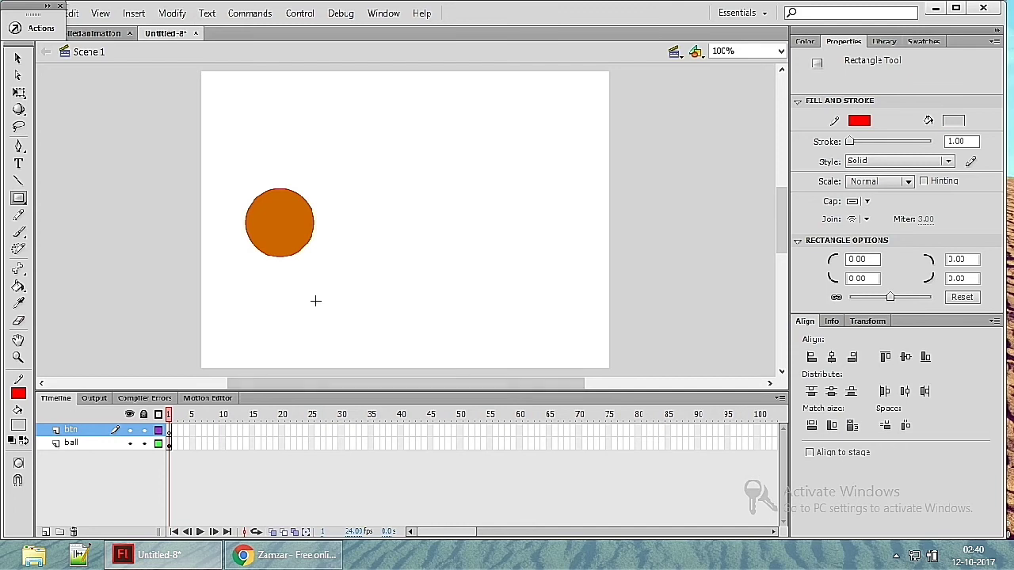
left_click_drag(346, 313, 475, 344)
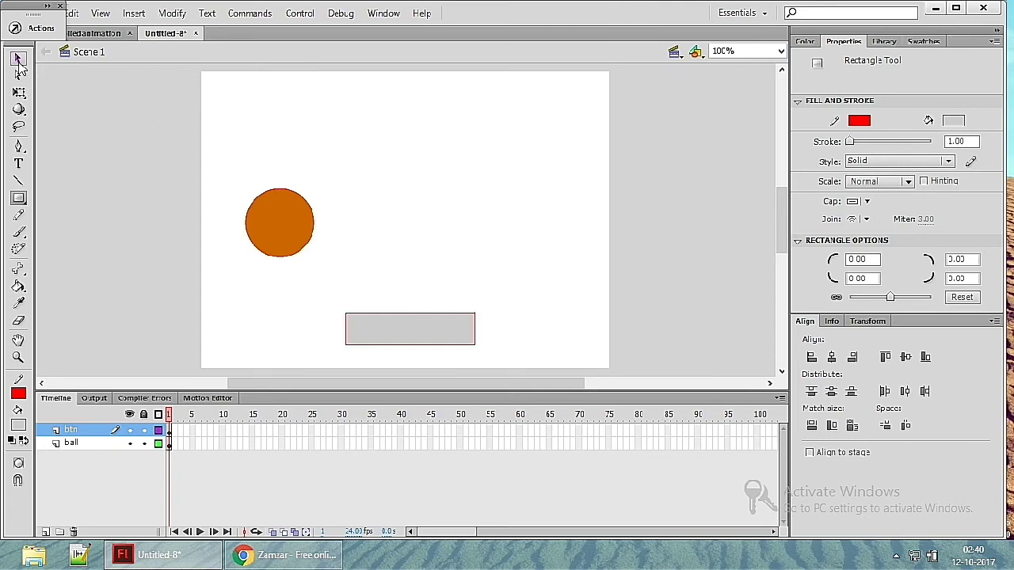
Convert the grey rectangle together with its outline into a Button symbol named btn
left_click(18, 58)
double_click(392, 333)
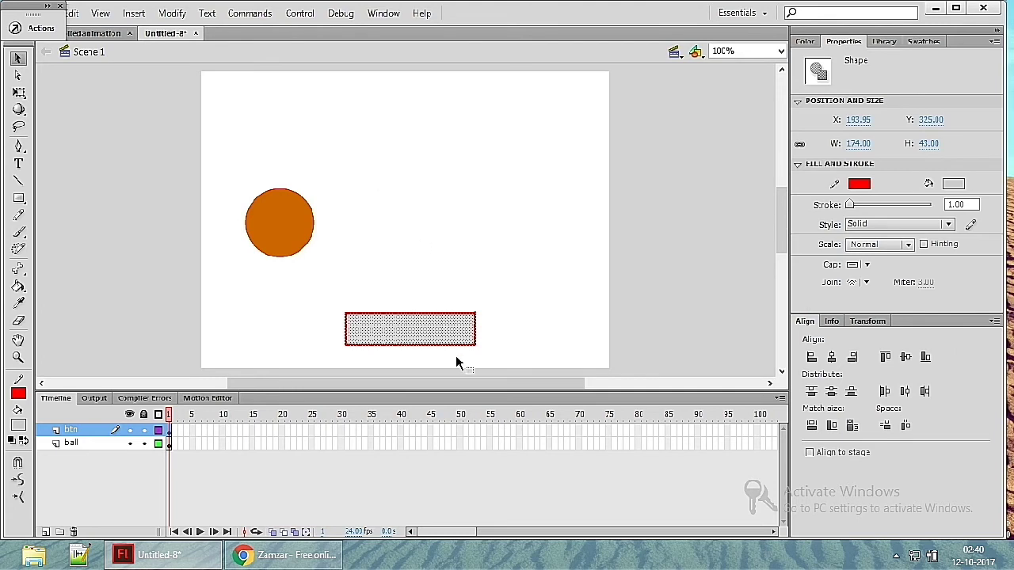
key("F8")
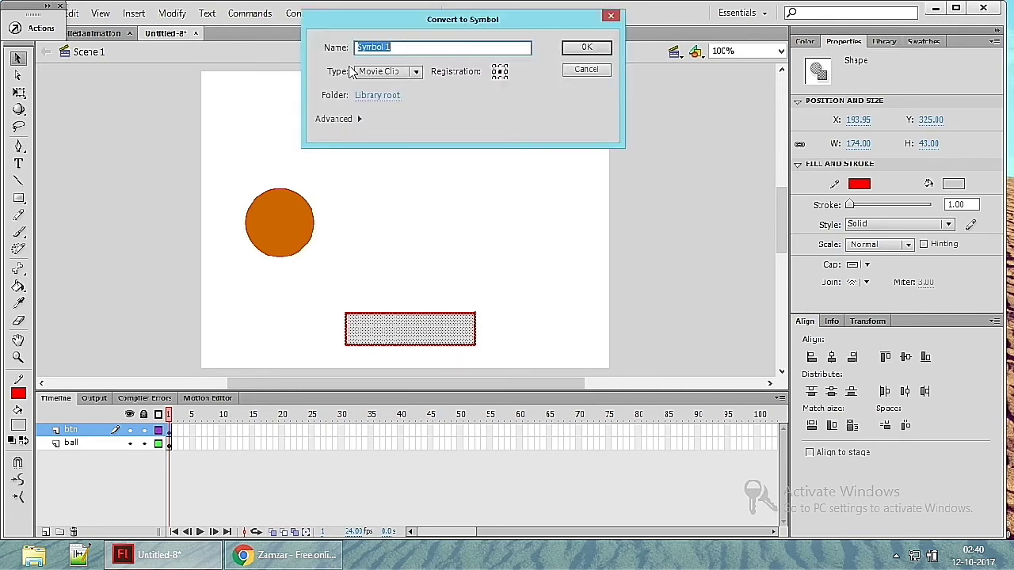
left_click(379, 71)
left_click(373, 102)
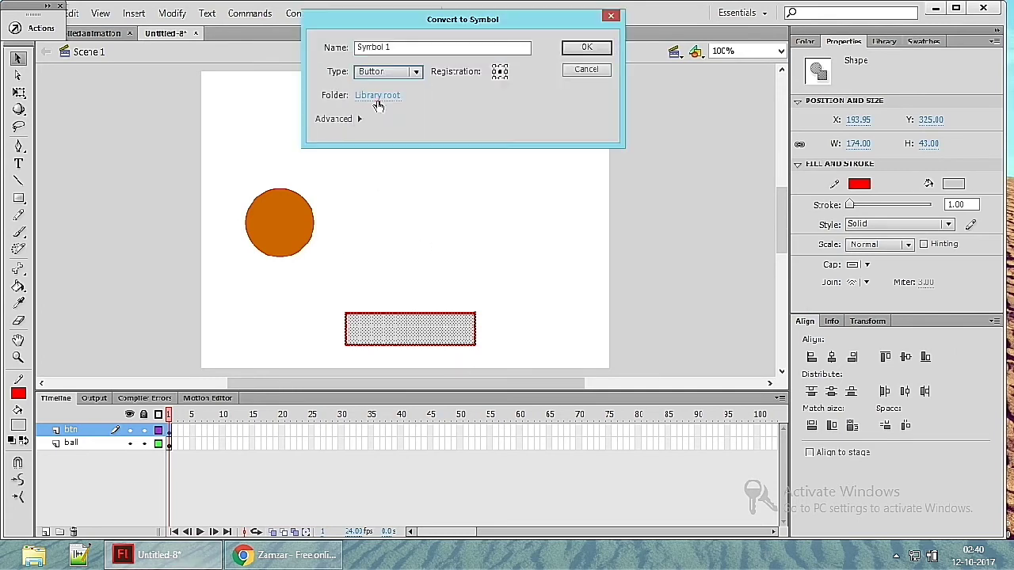
triple_click(427, 47)
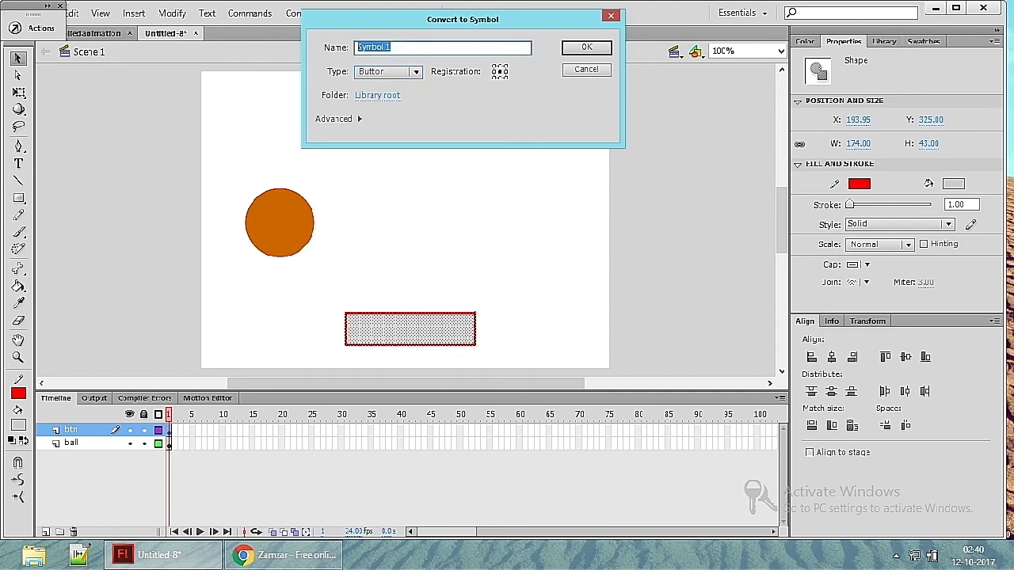
type("btn")
left_click(579, 53)
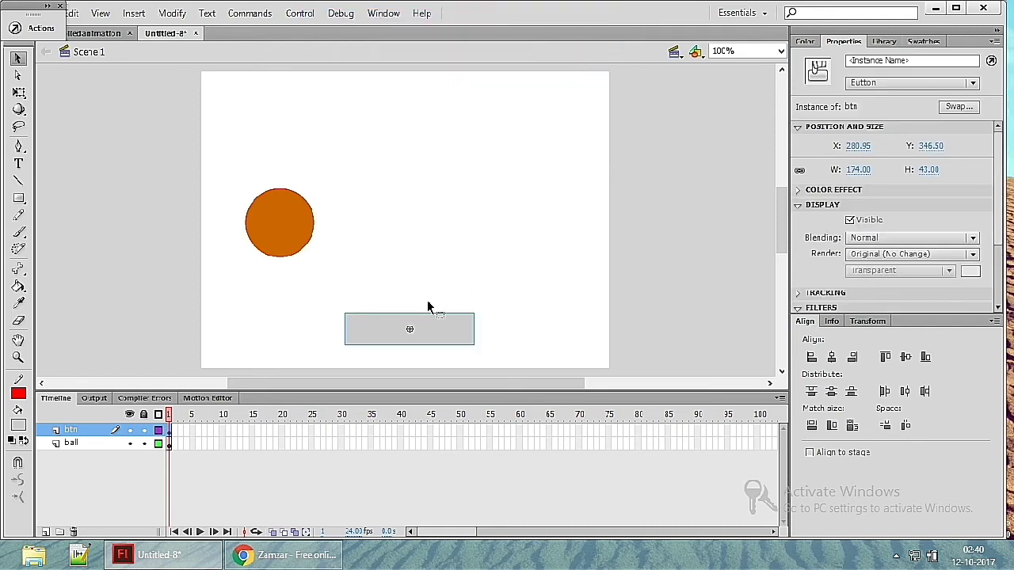
Open the btn button symbol on the stage for editing in place
left_click(477, 297)
left_click(437, 331)
left_click(332, 316)
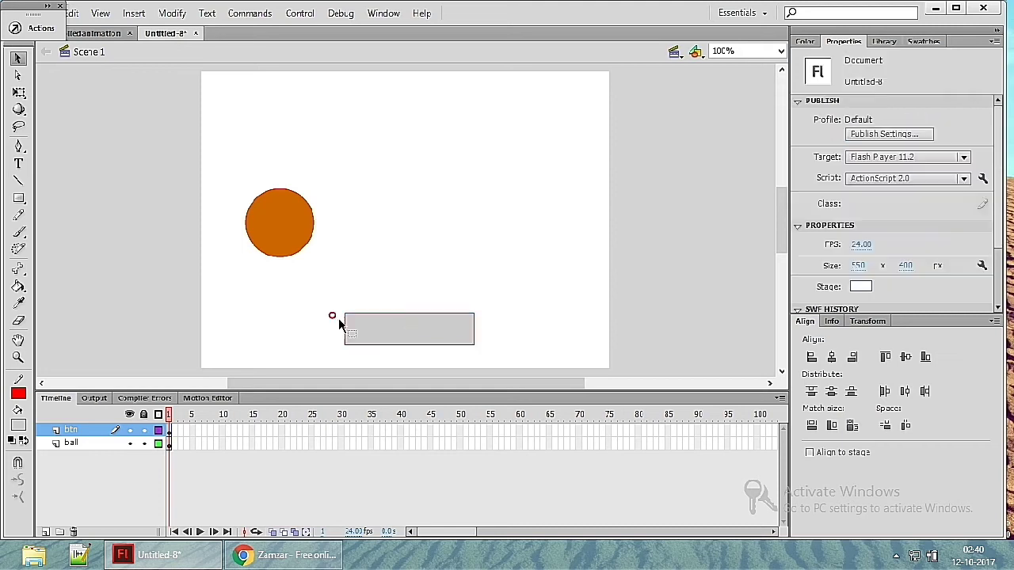
double_click(387, 347)
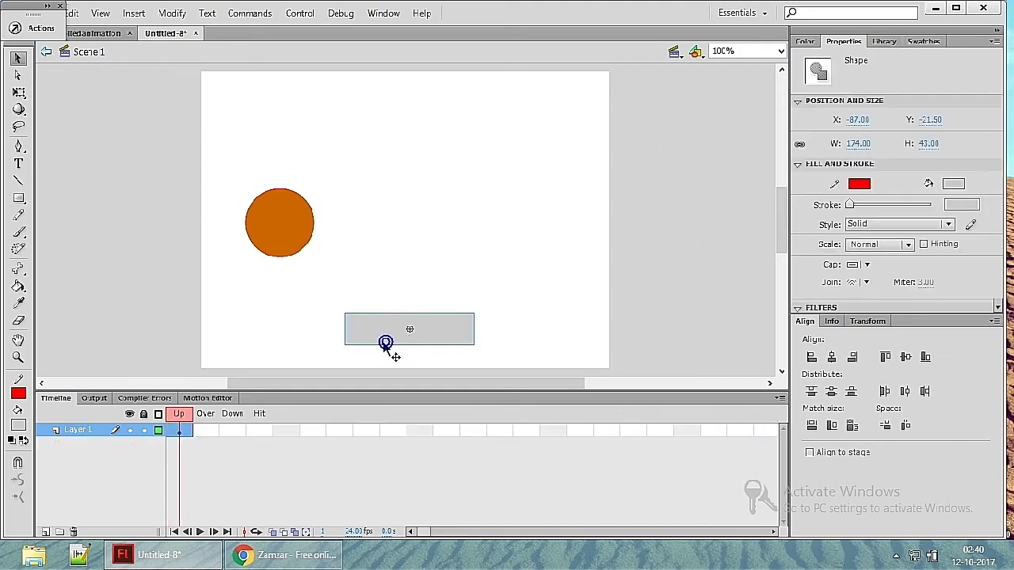
Add the static text ANIMATE to the button's Up state and place it over the grey rectangle
left_click(305, 347)
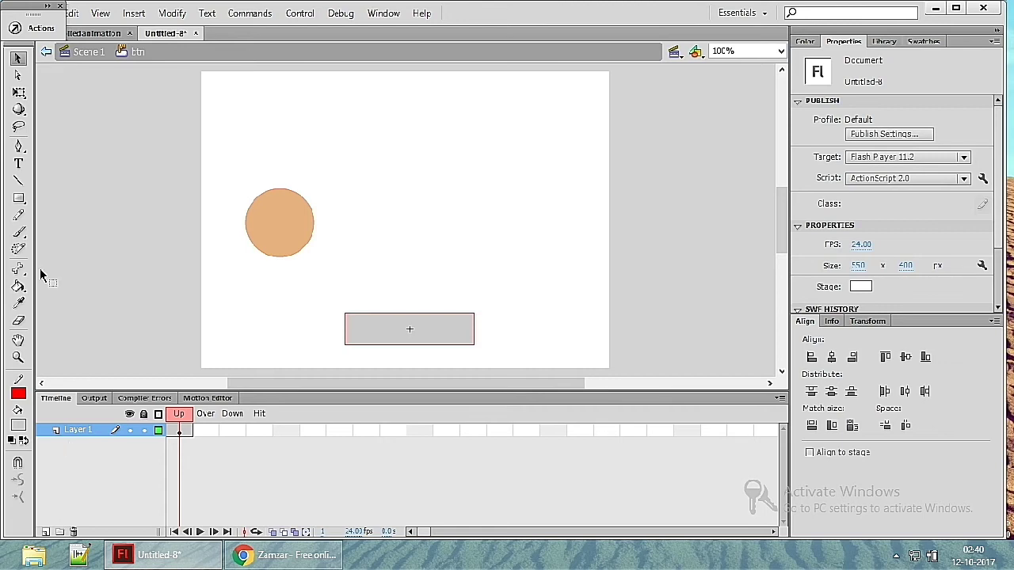
left_click(19, 165)
left_click(412, 331)
type("ANIMATE")
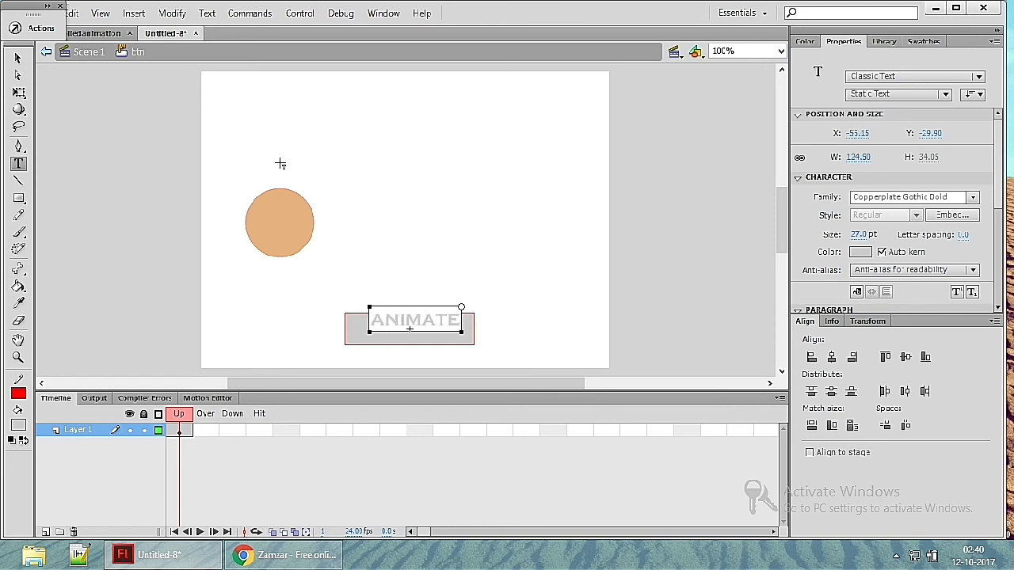
left_click(17, 58)
left_click_drag(424, 322, 426, 333)
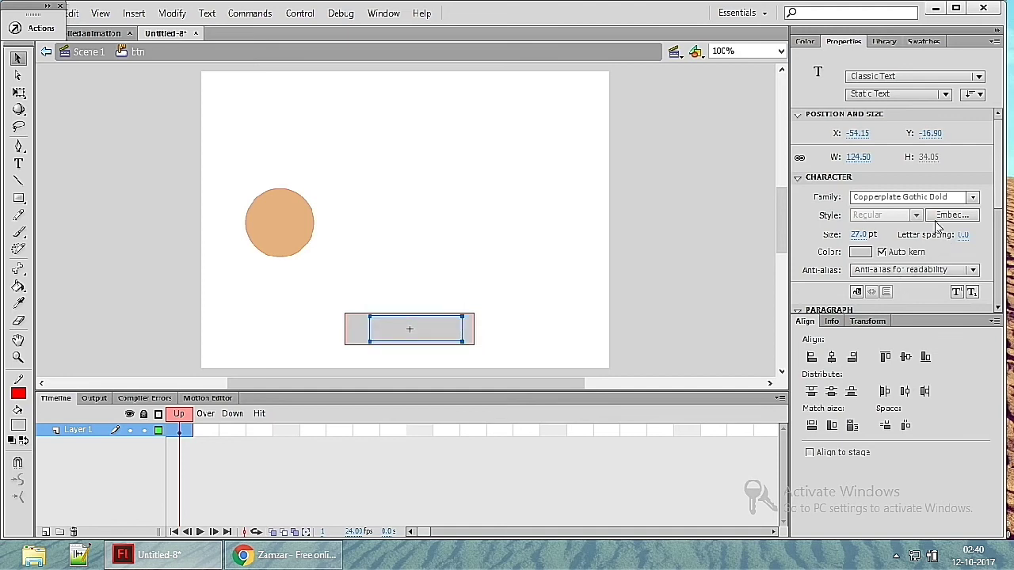
Colour the ANIMATE text black and centre it on the grey rectangle
left_click(861, 251)
left_click(782, 282)
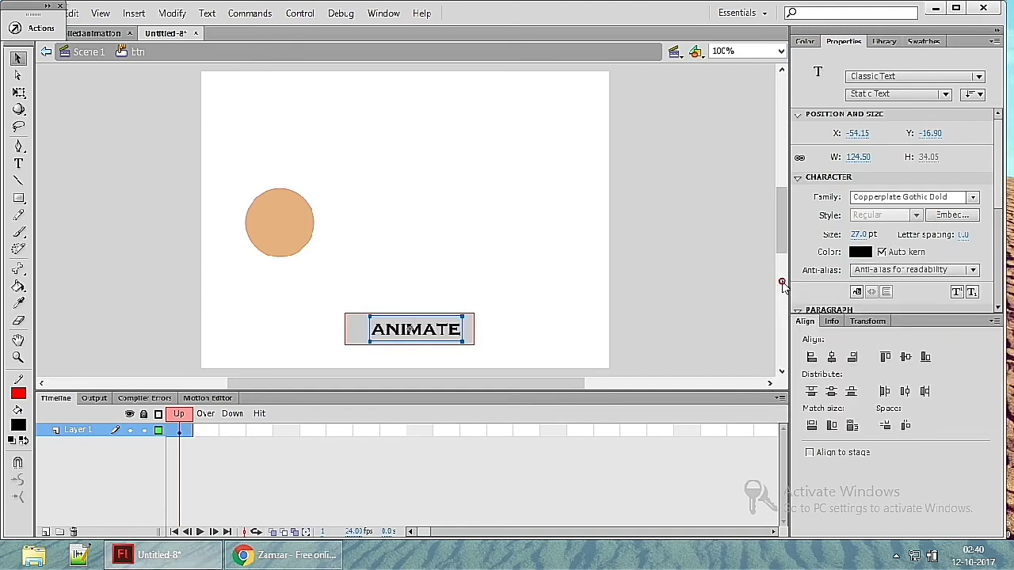
left_click_drag(433, 332, 436, 335)
left_click(595, 288)
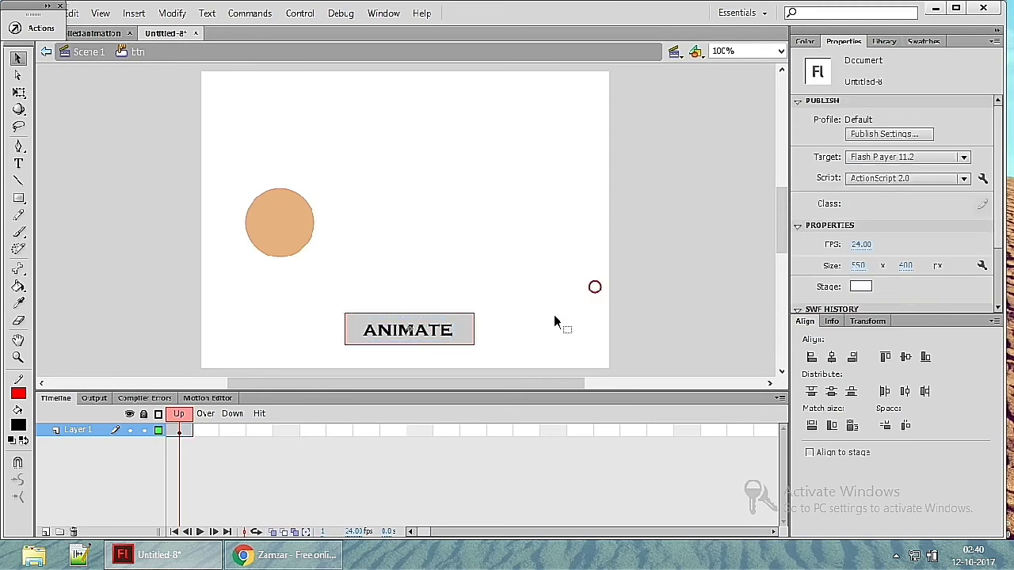
Insert keyframes for the button's Over, Down and Hit states
left_click(203, 433)
key("F6")
left_click(235, 432)
key("F6")
left_click(264, 431)
key("F6")
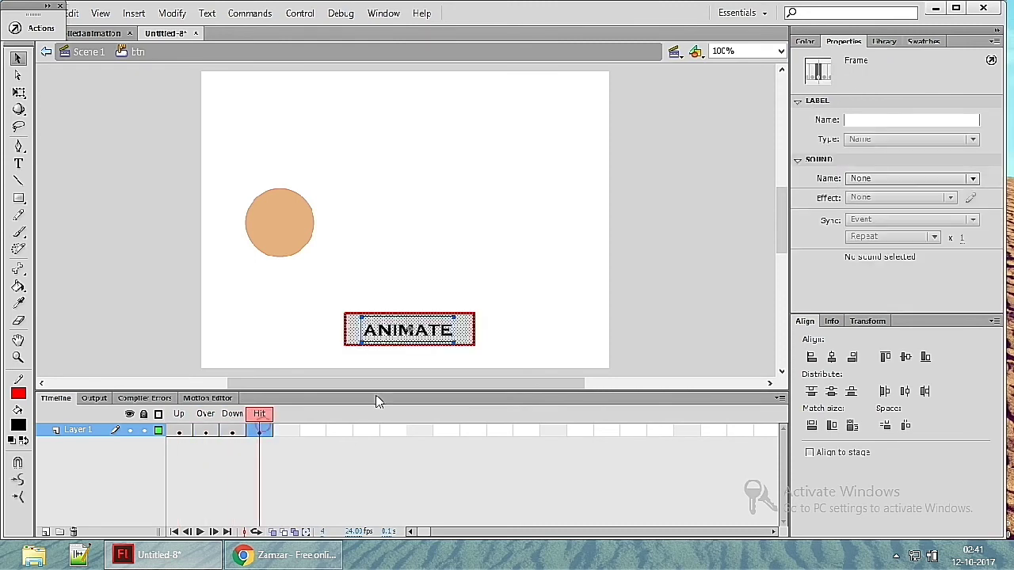
left_click(376, 366)
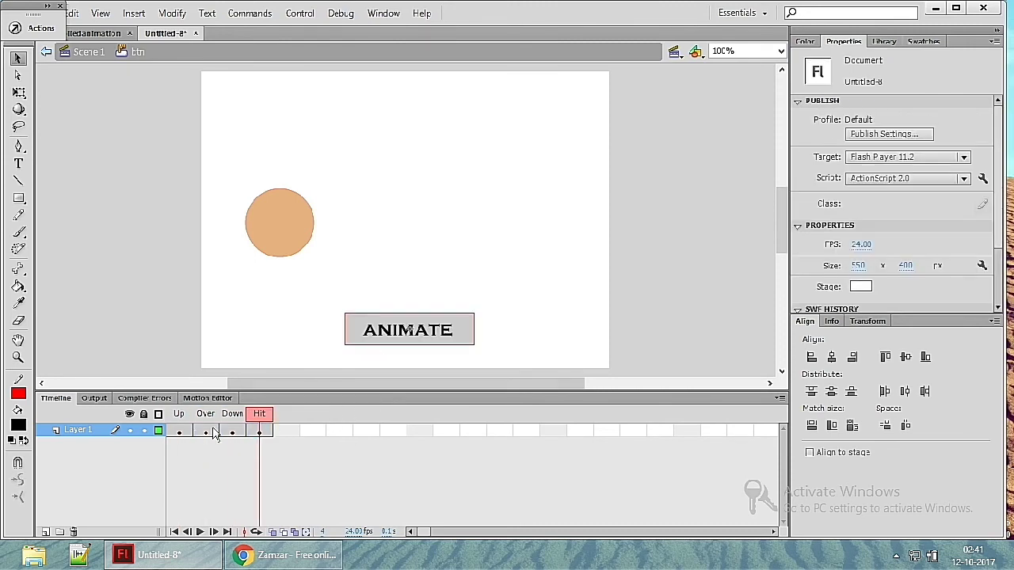
Change the rectangle's fill to dark grey in the button's Over state
left_click(206, 432)
left_click(333, 374)
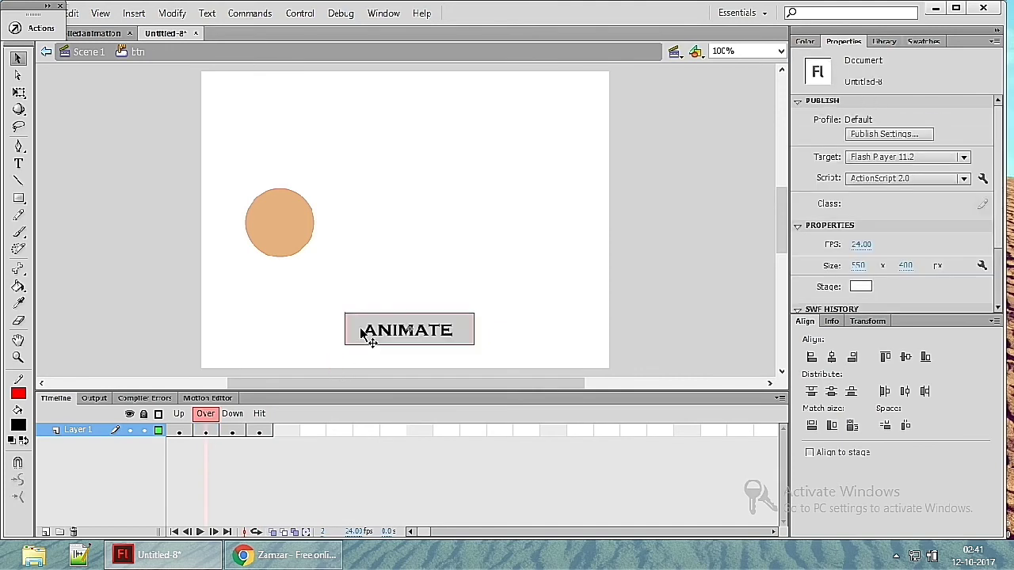
left_click(366, 337)
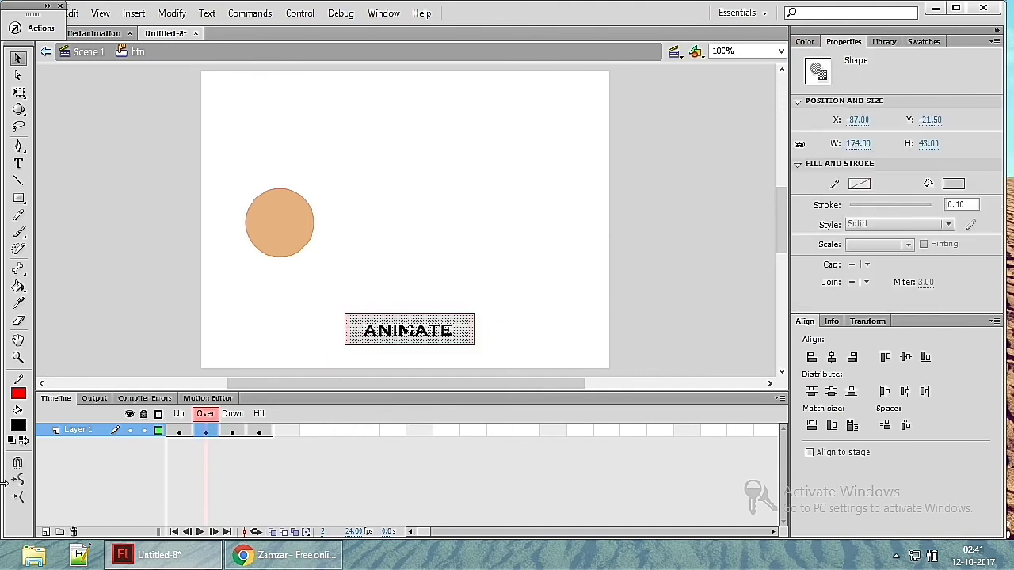
left_click(19, 426)
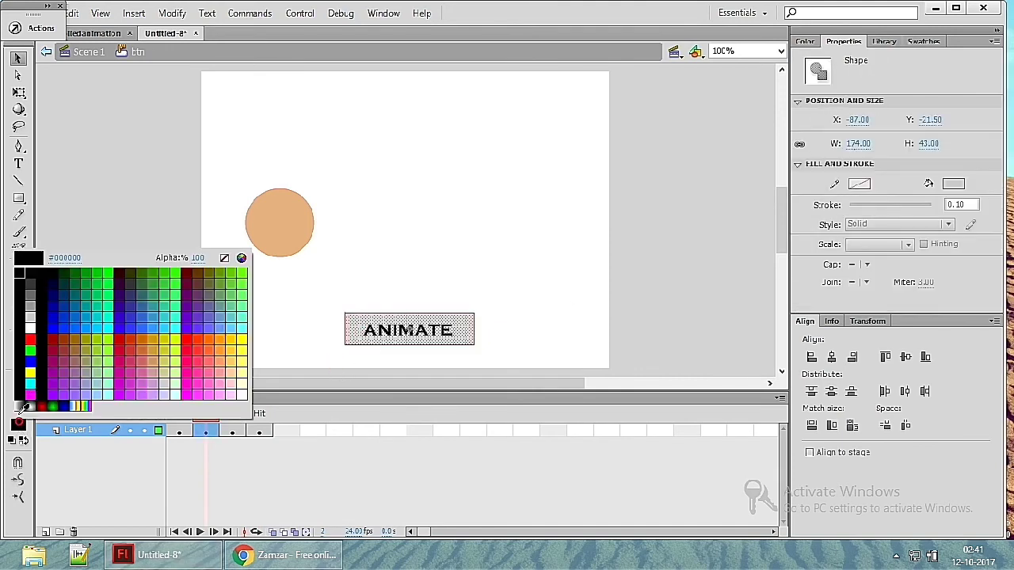
left_click(30, 284)
left_click(232, 296)
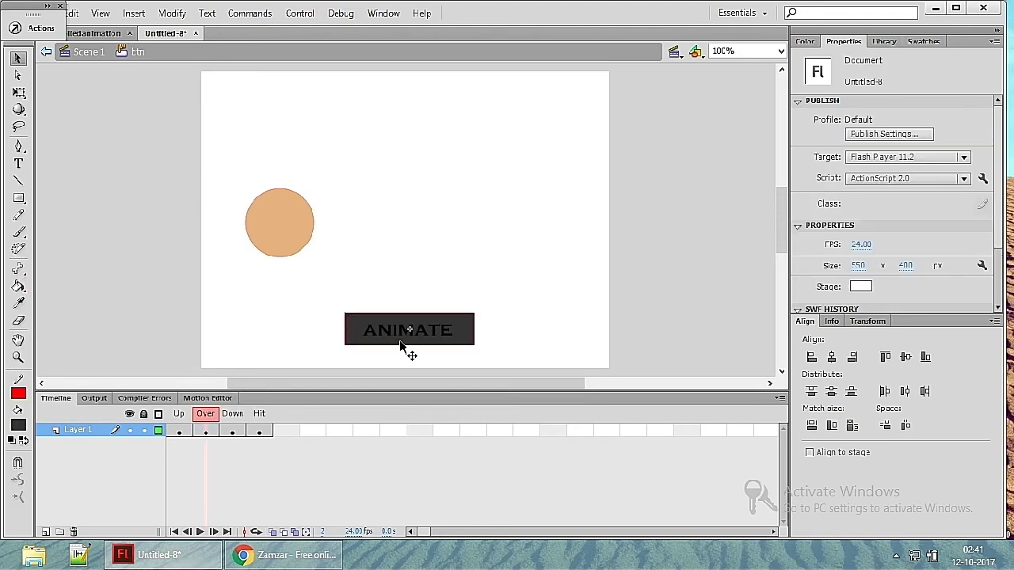
Colour the ANIMATE text white in the button's Over state
left_click(401, 344)
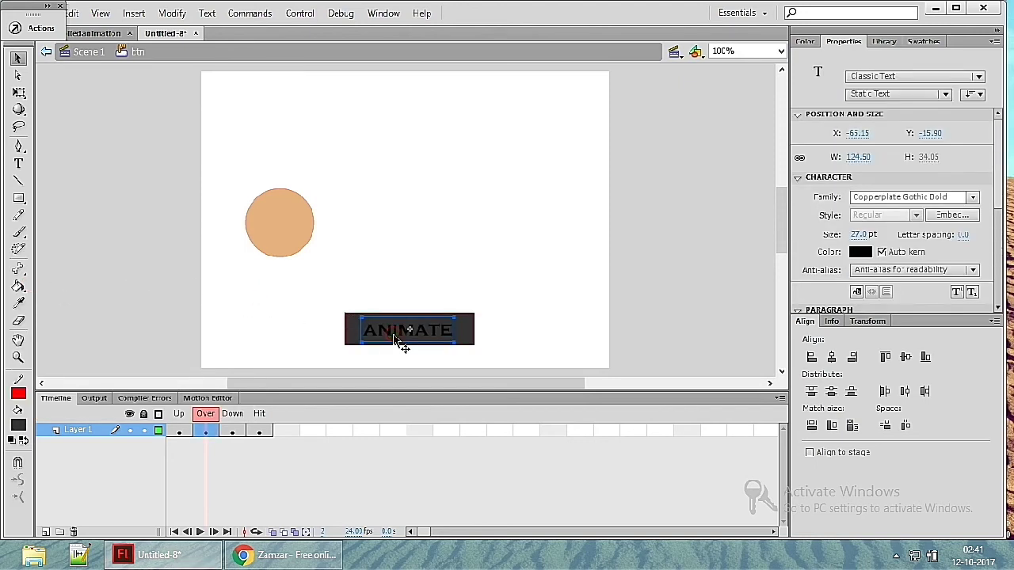
left_click(861, 252)
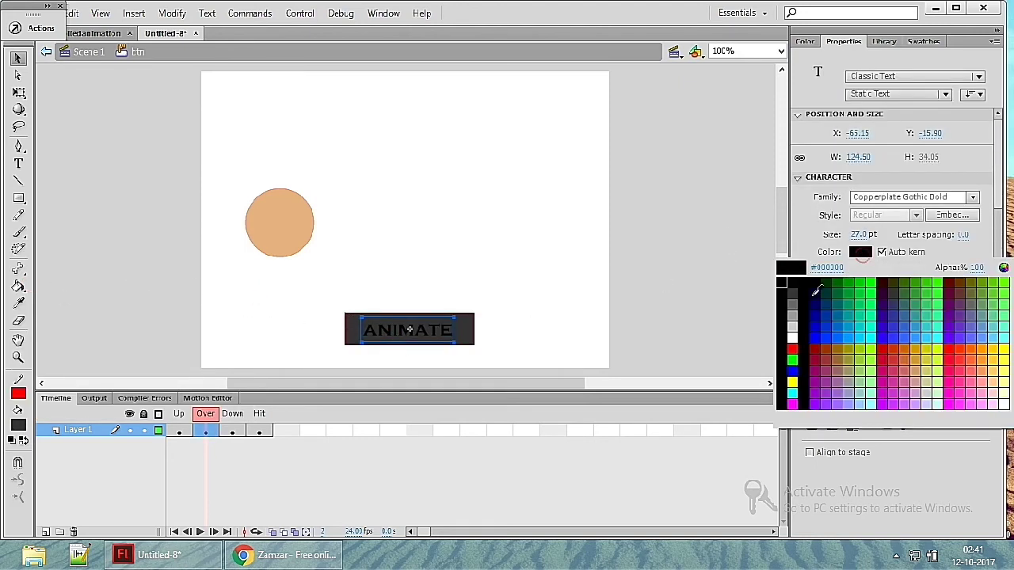
left_click(796, 338)
left_click(563, 322)
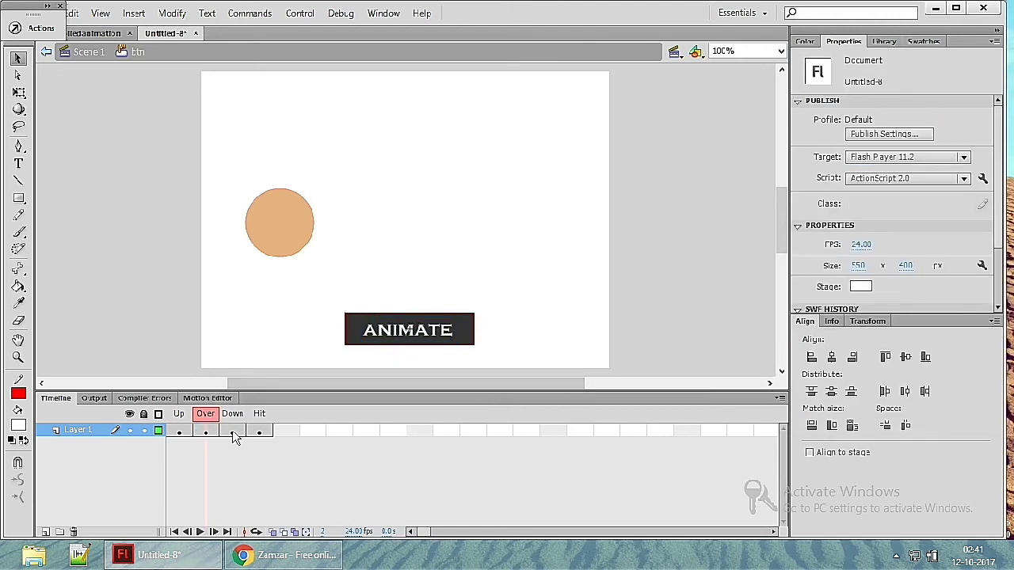
Review the button's Down and Hit states and return to Scene 1
left_click(232, 432)
left_click(259, 432)
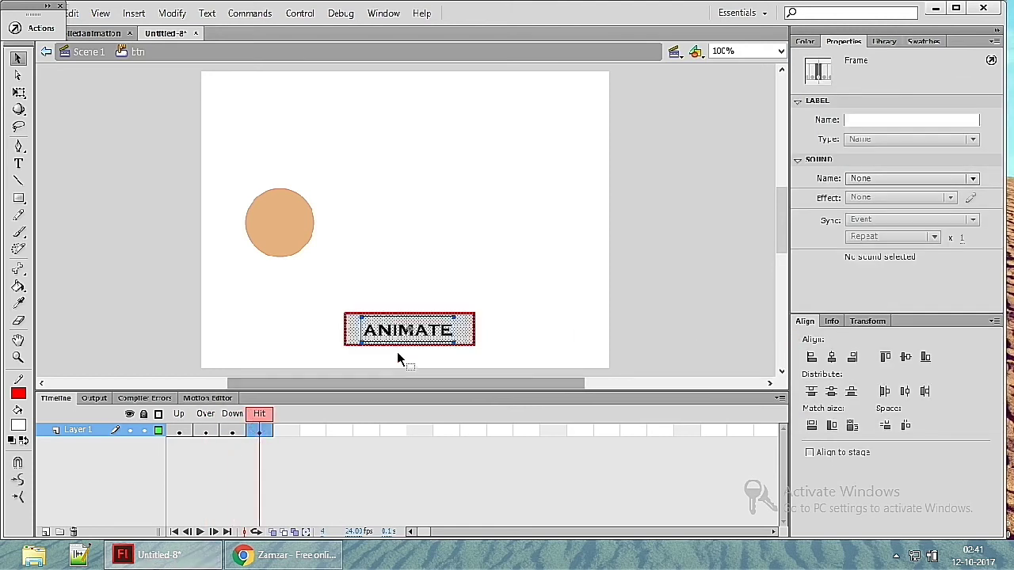
left_click(489, 317)
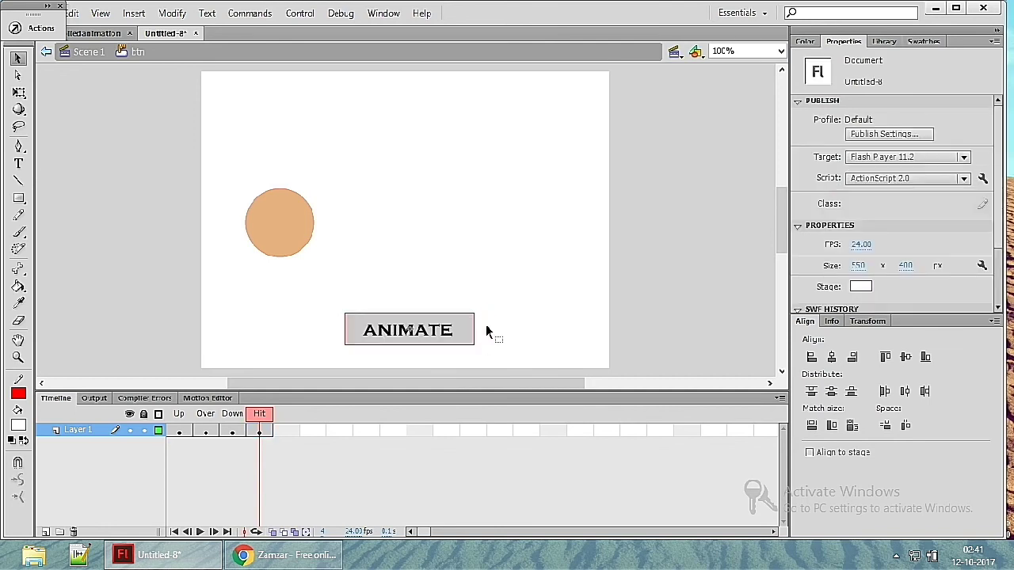
double_click(361, 242)
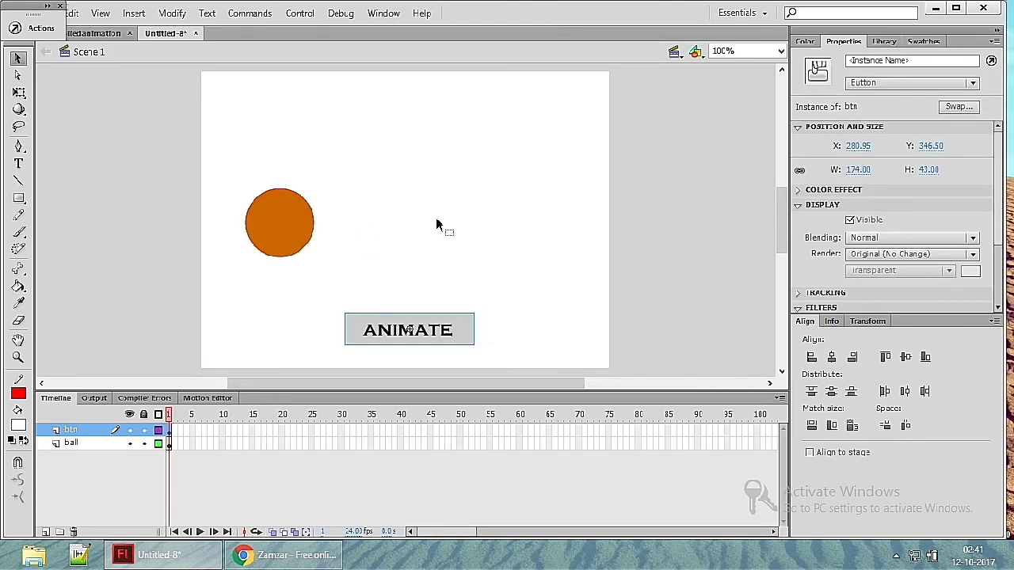
Test the movie, trying the ANIMATE button's states several times, and close the preview
key("ctrl+Return")
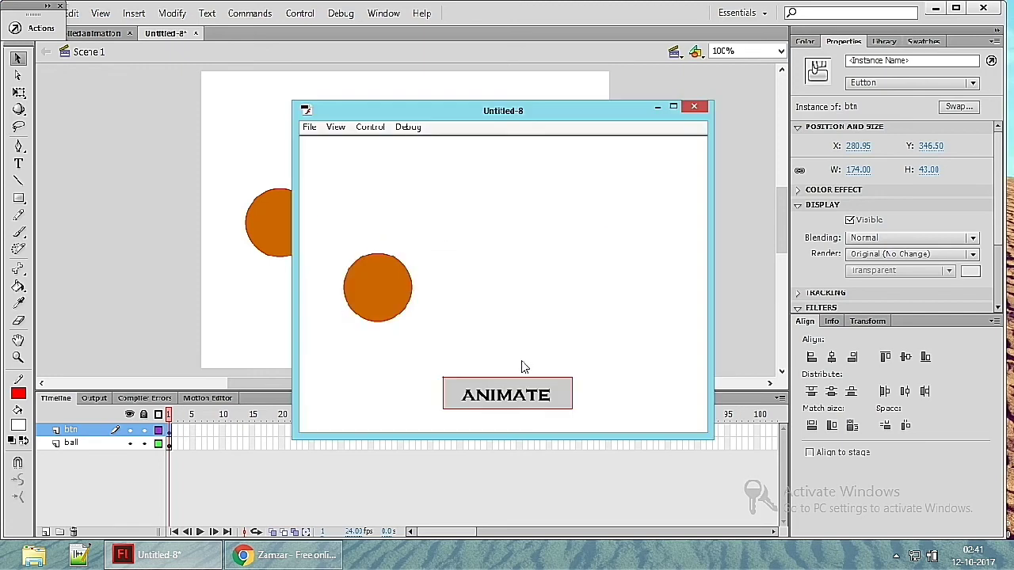
left_click(518, 406)
left_click(518, 406)
left_click(518, 407)
left_click(518, 407)
left_click(518, 407)
left_click(519, 407)
left_click(519, 407)
left_click(695, 107)
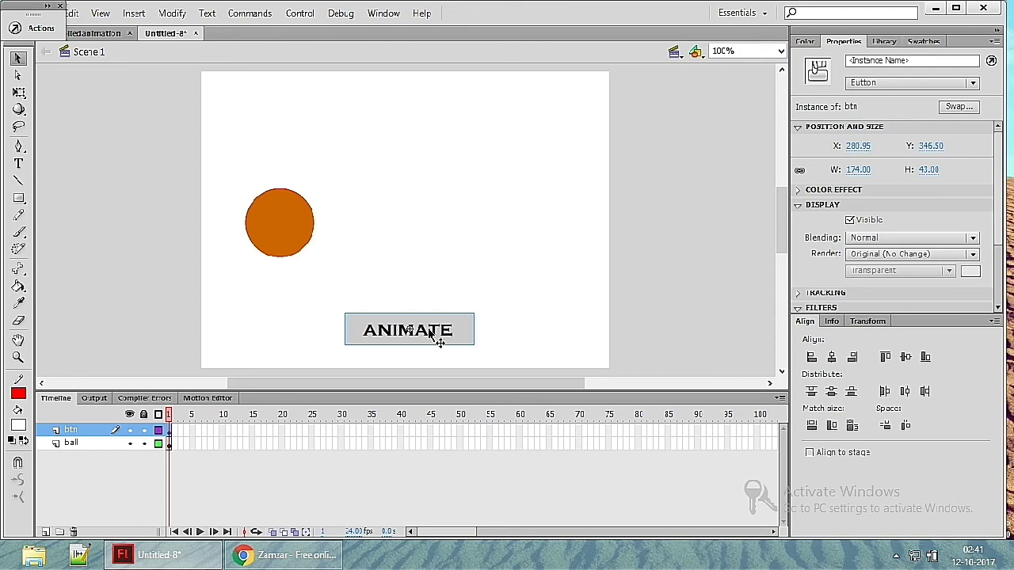
Write an empty on(press) handler in the actions of the ANIMATE button instance
left_click(378, 265)
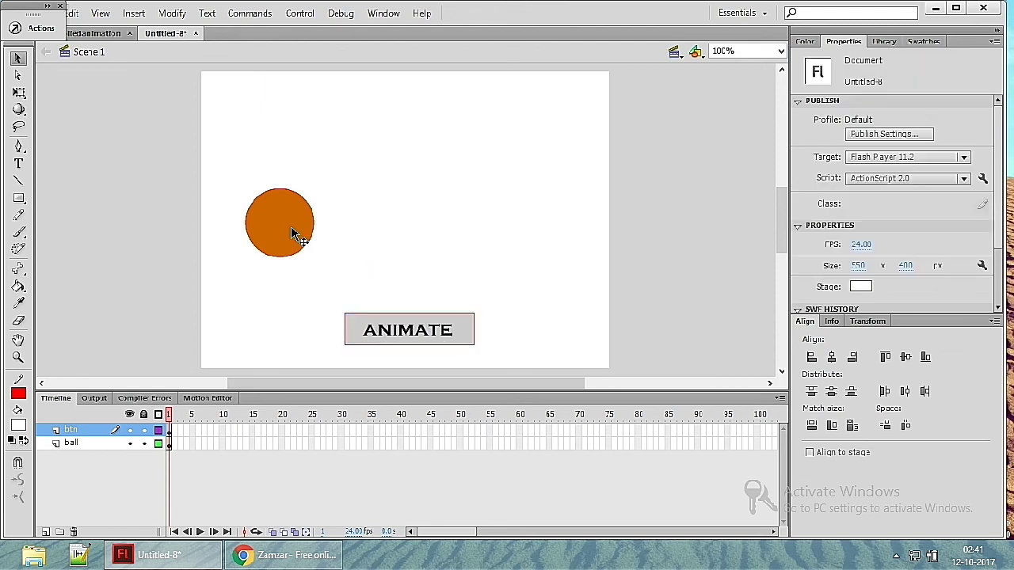
left_click(410, 333)
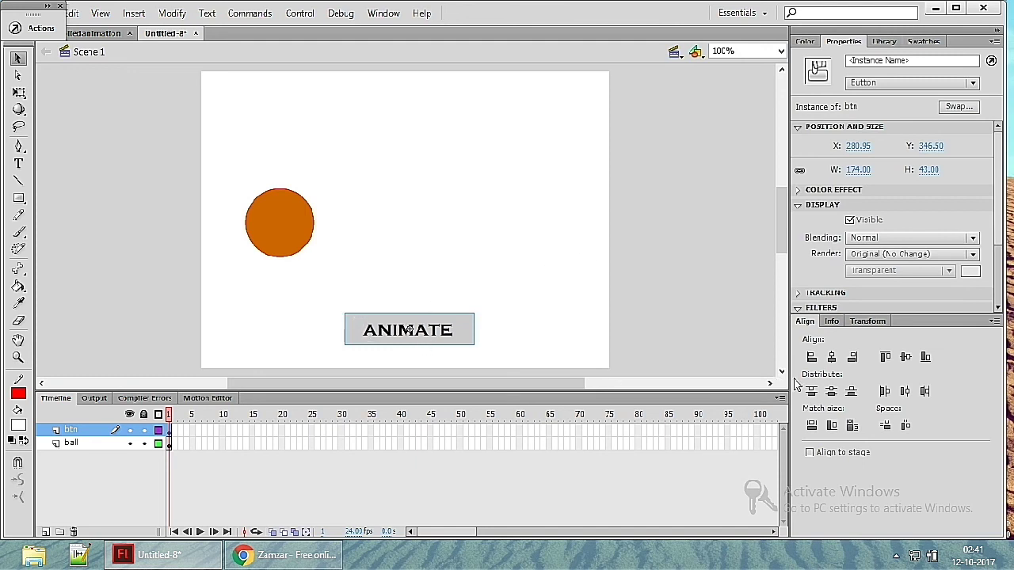
key("F9")
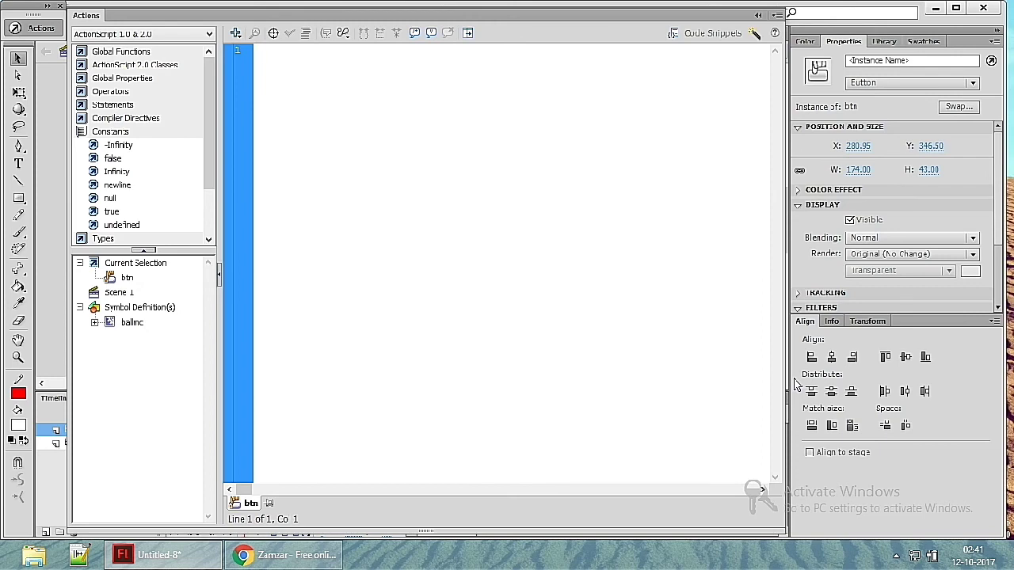
key("F9")
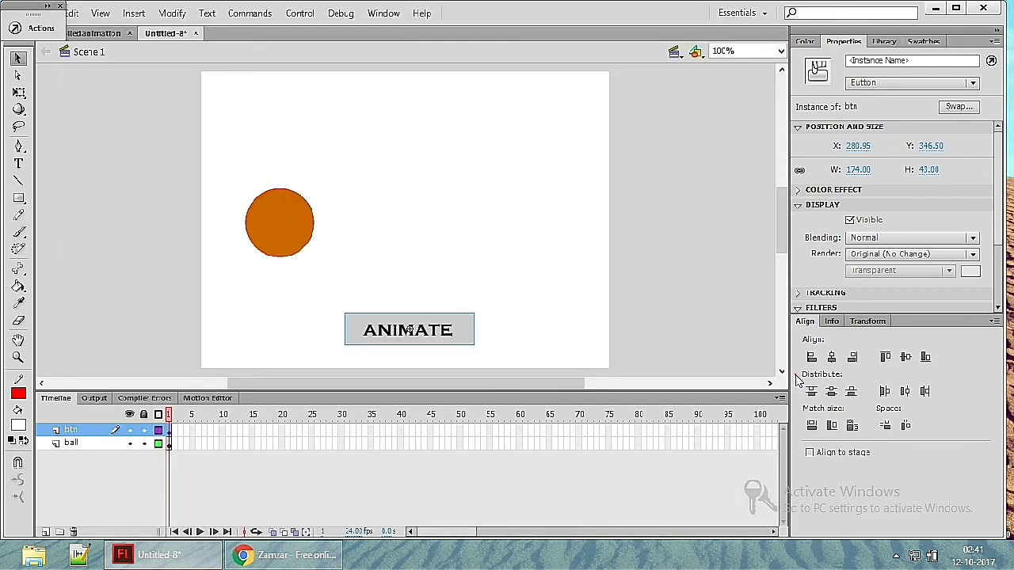
key("F9")
type("on")
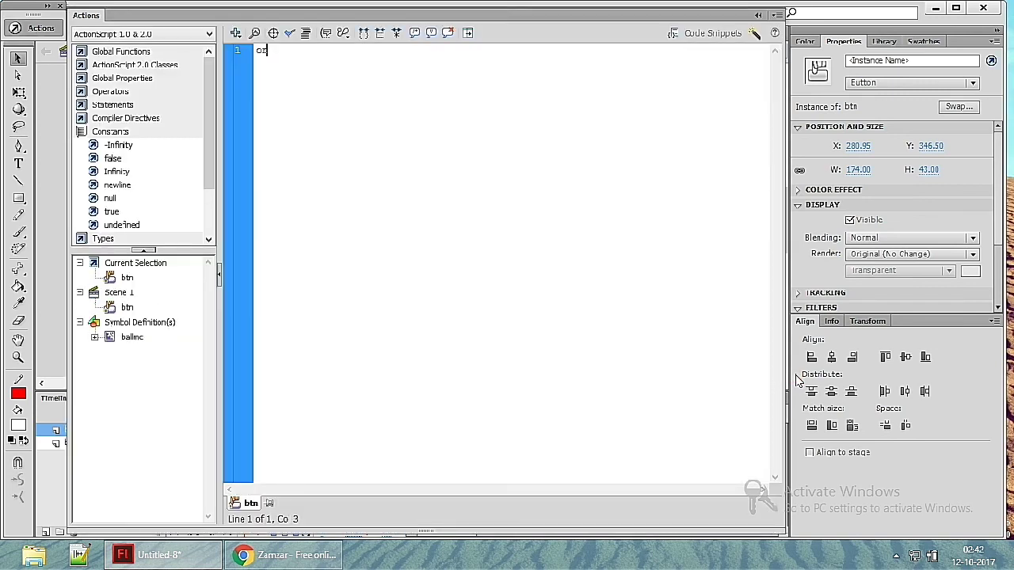
type("(")
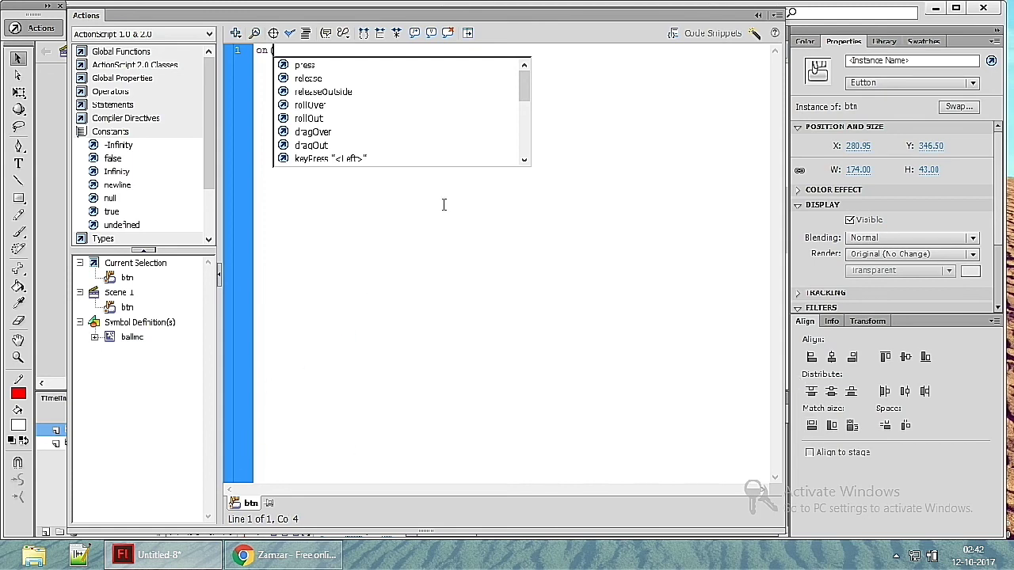
double_click(321, 65)
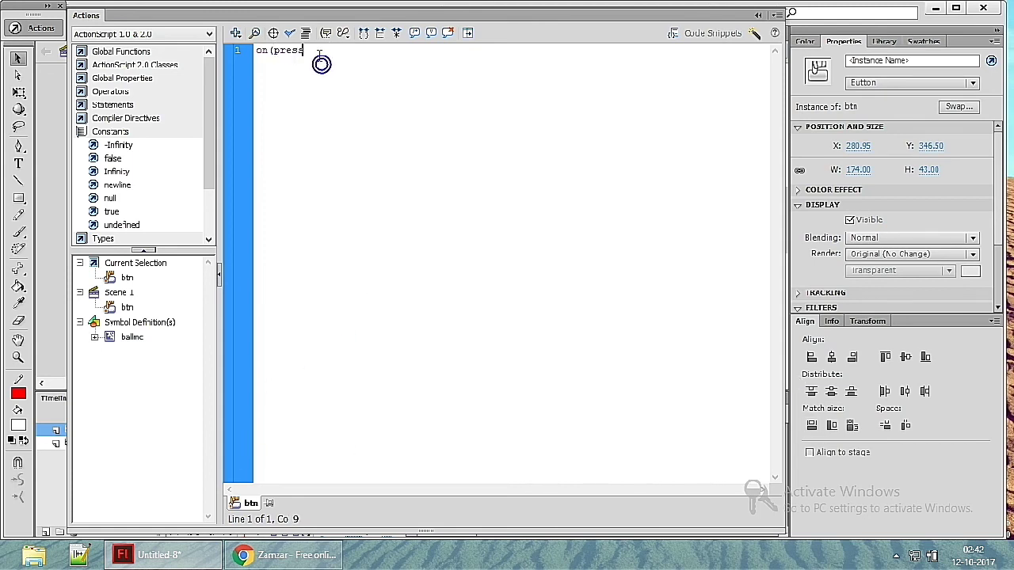
type(") {")
key("Return")
key("Return")
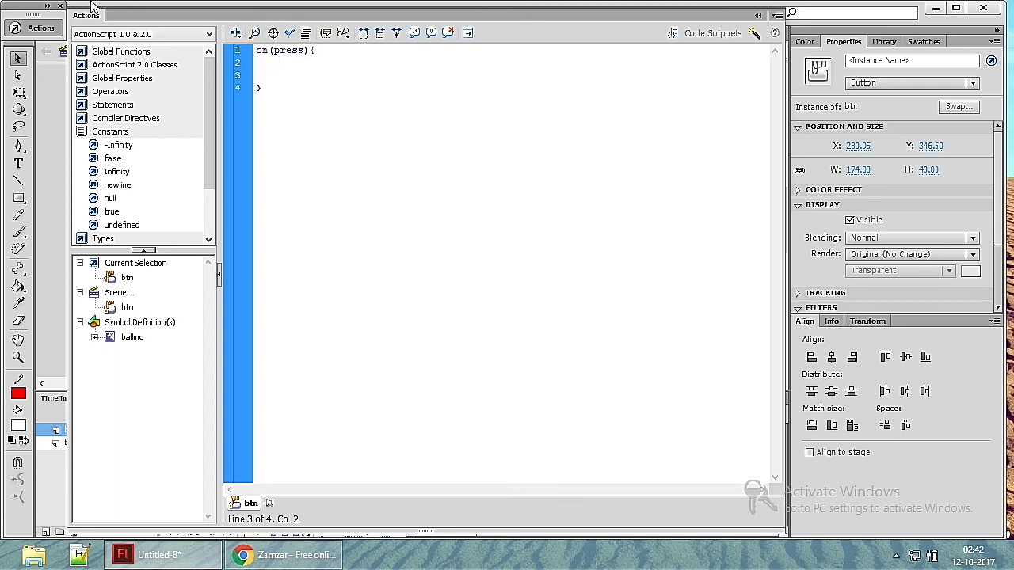
left_click(758, 15)
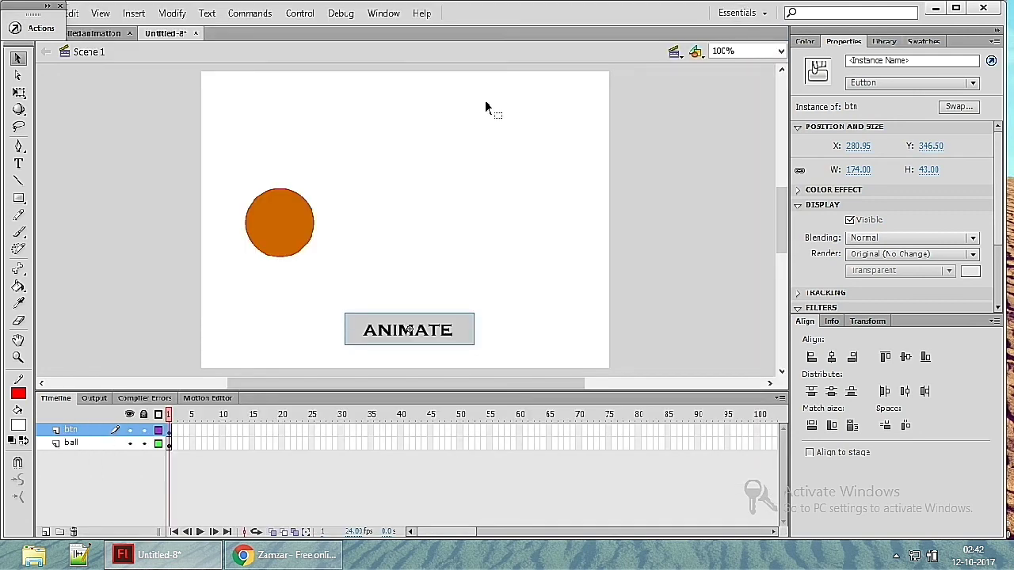
Give the ball movie clip on the stage the instance name ball
left_click(299, 247)
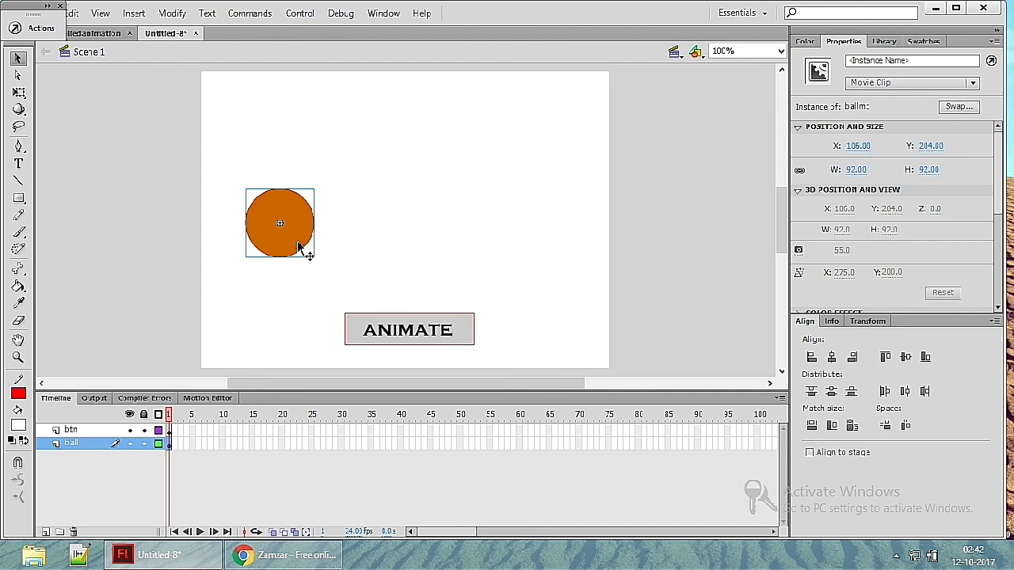
left_click(881, 61)
type("ball")
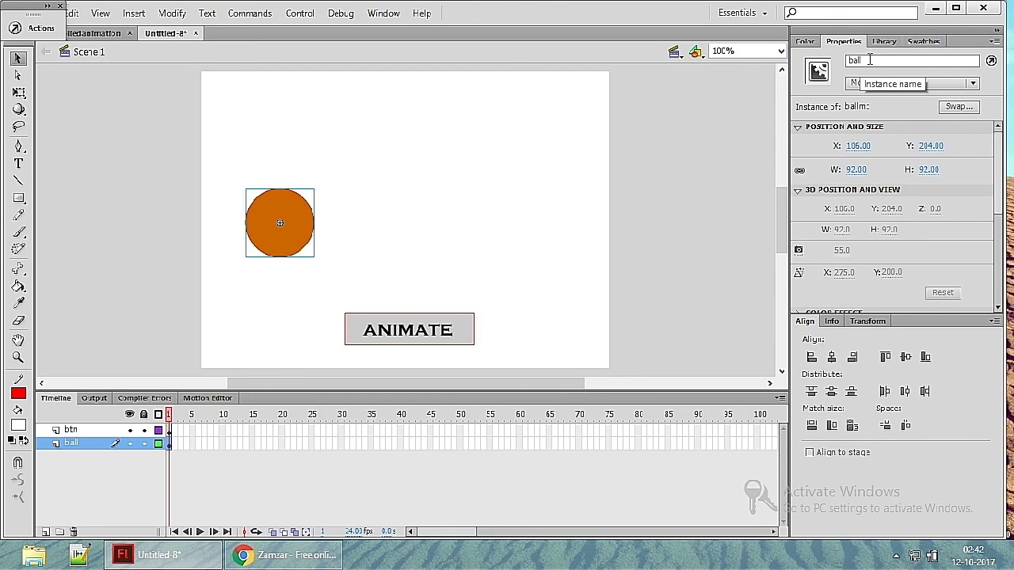
Add ball.play(); inside the ANIMATE button's on(press) handler and select the ball movie clip on the stage
left_click(402, 338)
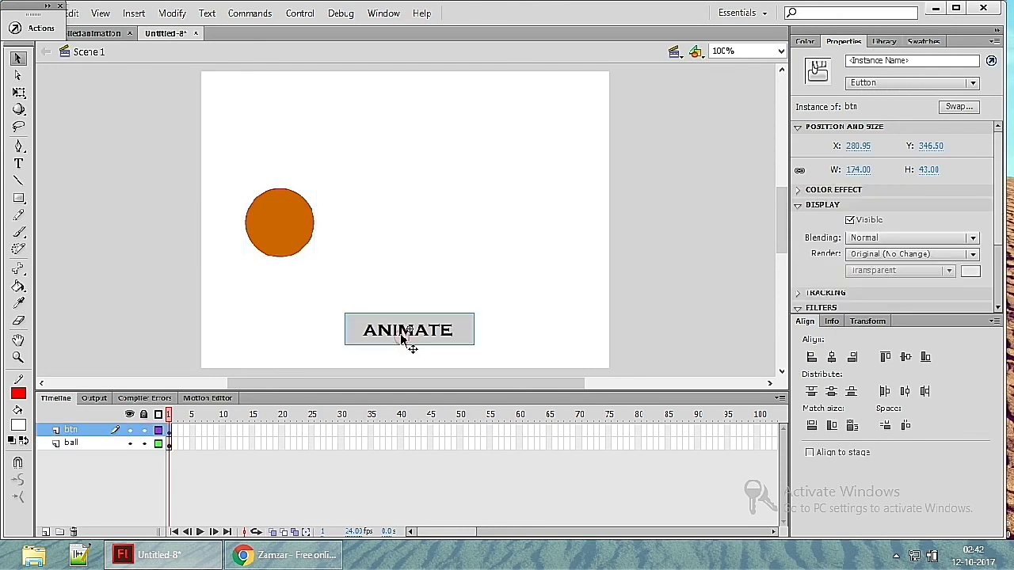
key("F9")
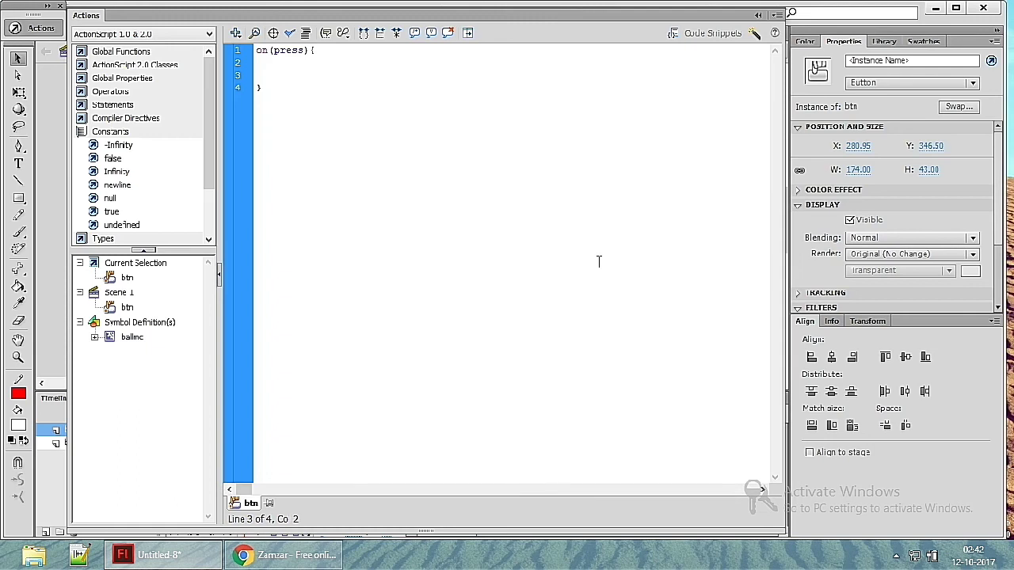
type("ball.play();")
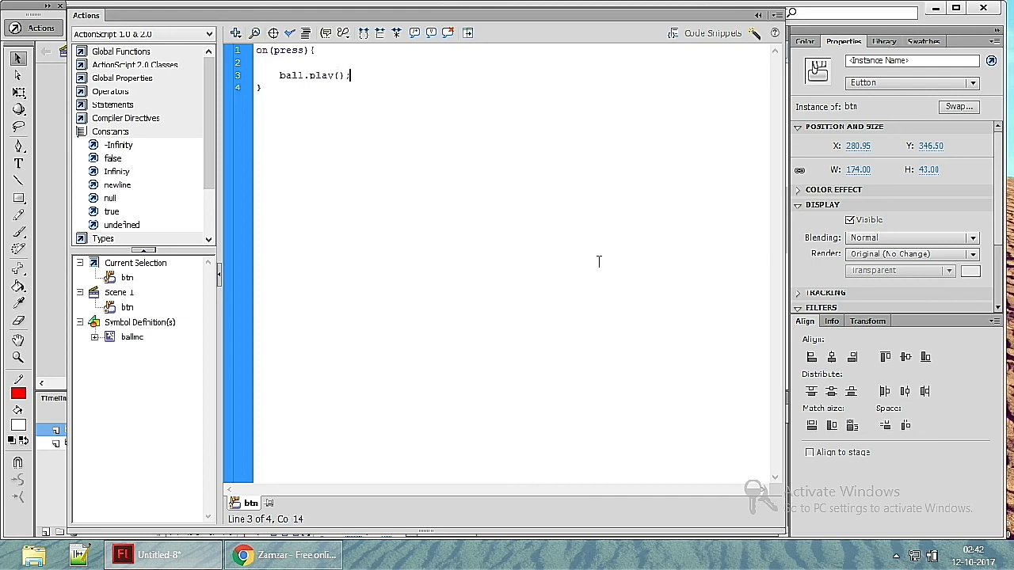
key("F9")
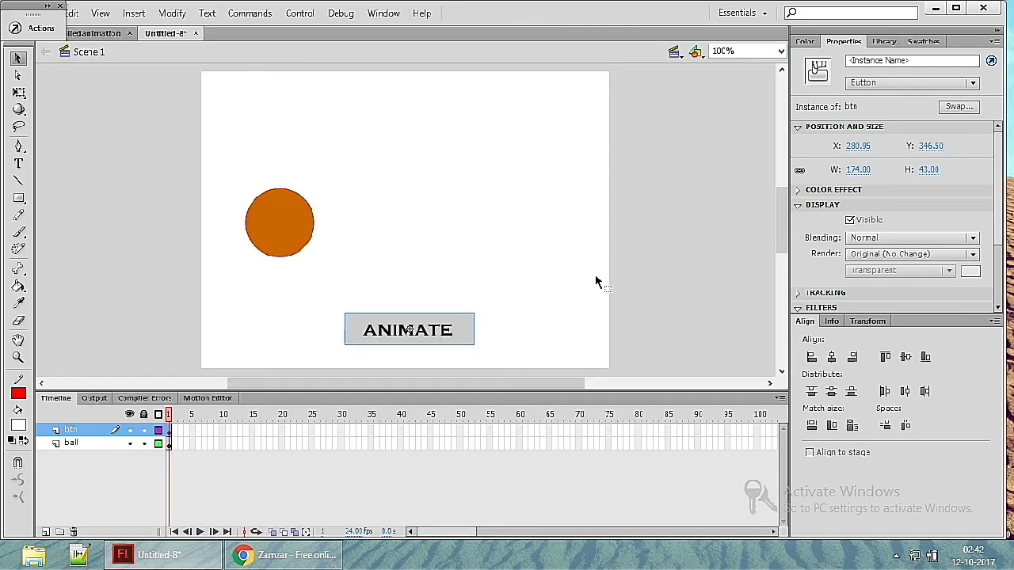
left_click(290, 242)
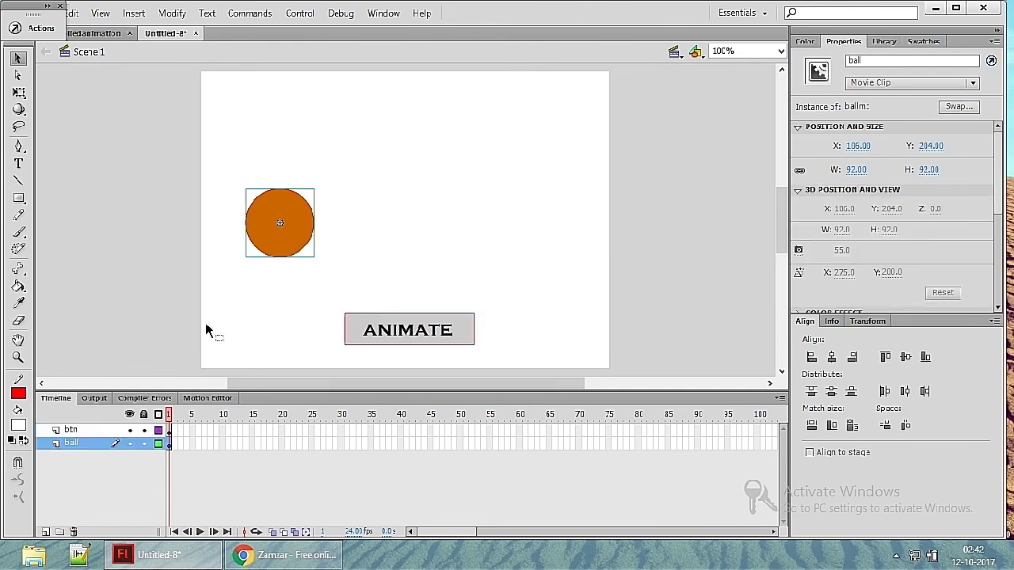
Scrub the ball movie clip's own timeline from frame 1 to frame 40, and test the movie by triggering the ANIMATE button once
double_click(271, 238)
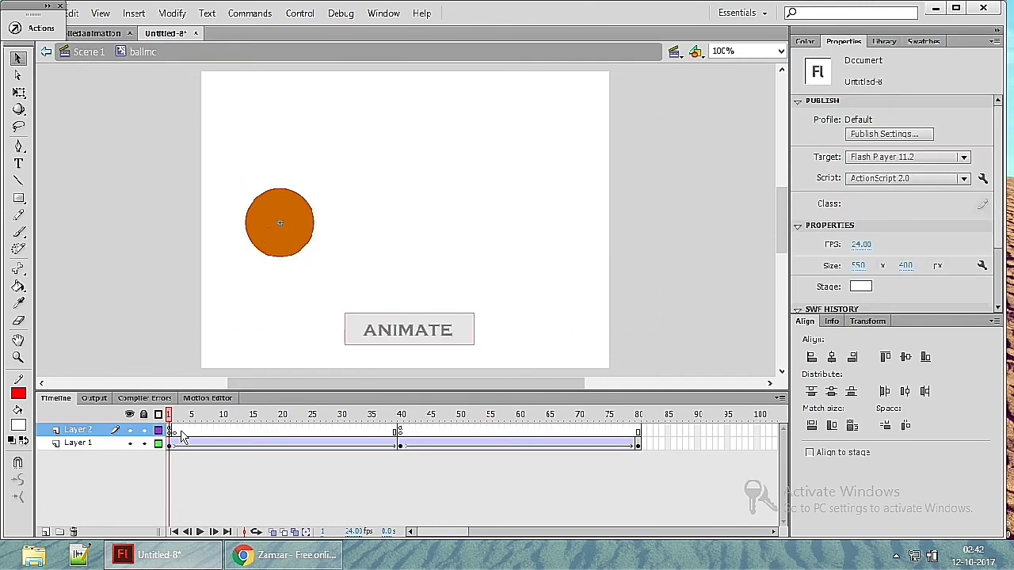
left_click_drag(170, 418, 402, 428)
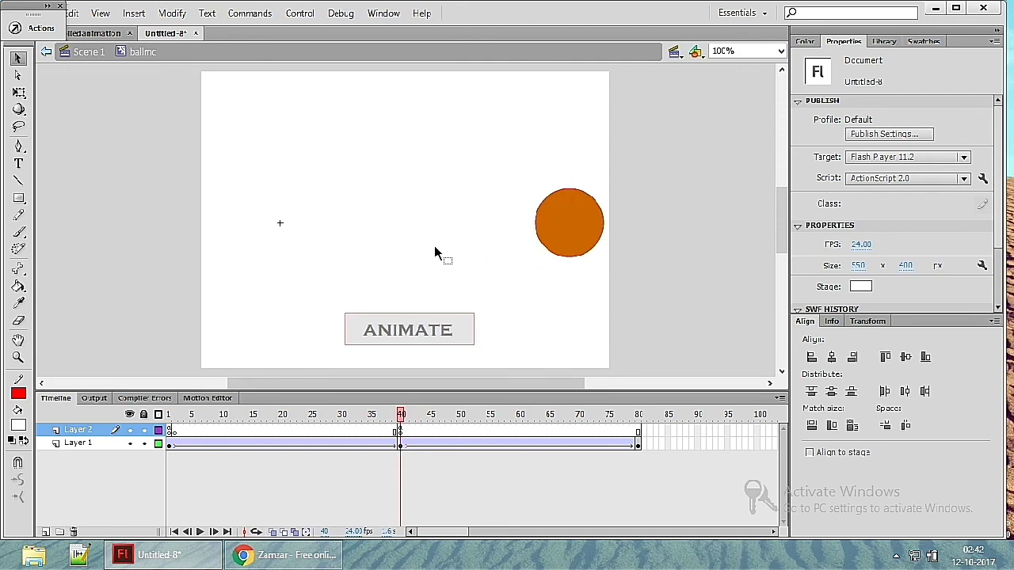
key("ctrl+Return")
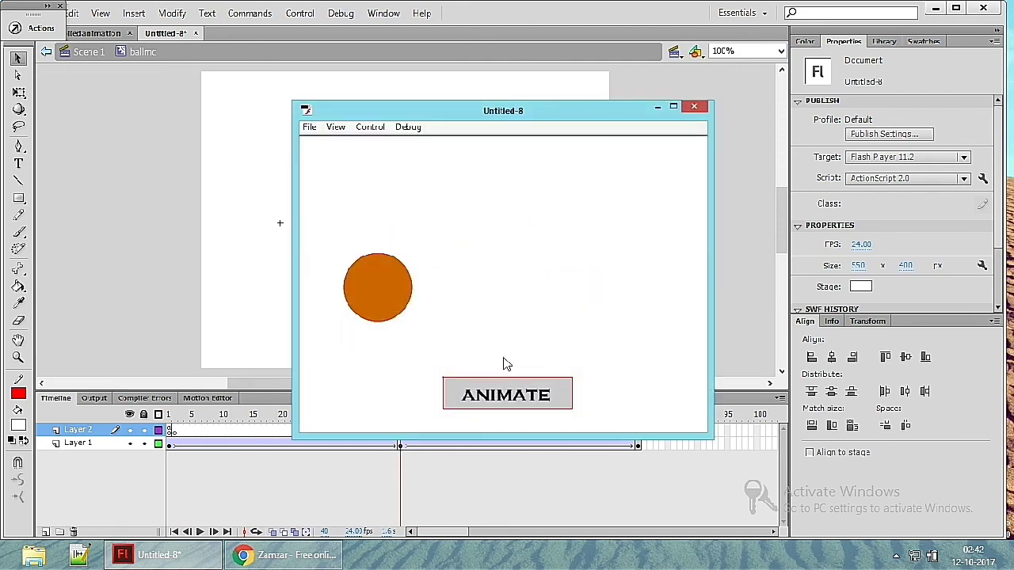
left_click(516, 400)
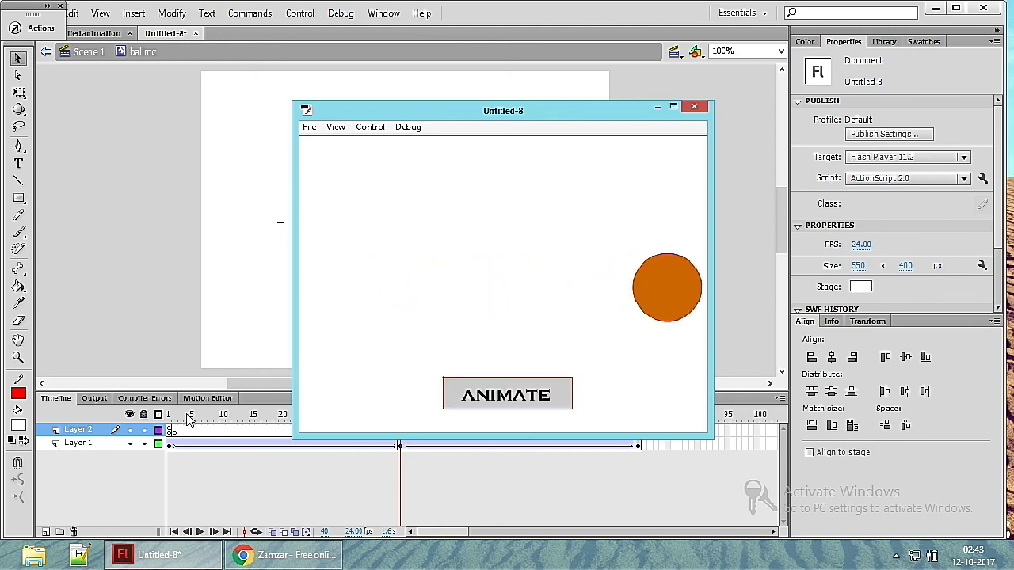
Move the movie preview clear of the timeline and trigger the ANIMATE button repeatedly to check the ball's movement in both directions
left_click_drag(462, 110, 534, 52)
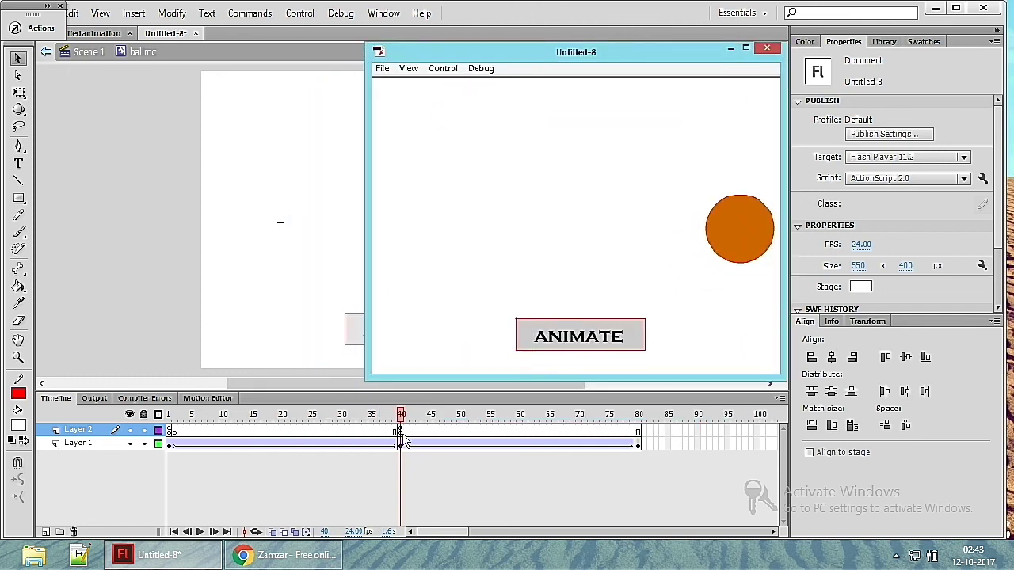
left_click(557, 332)
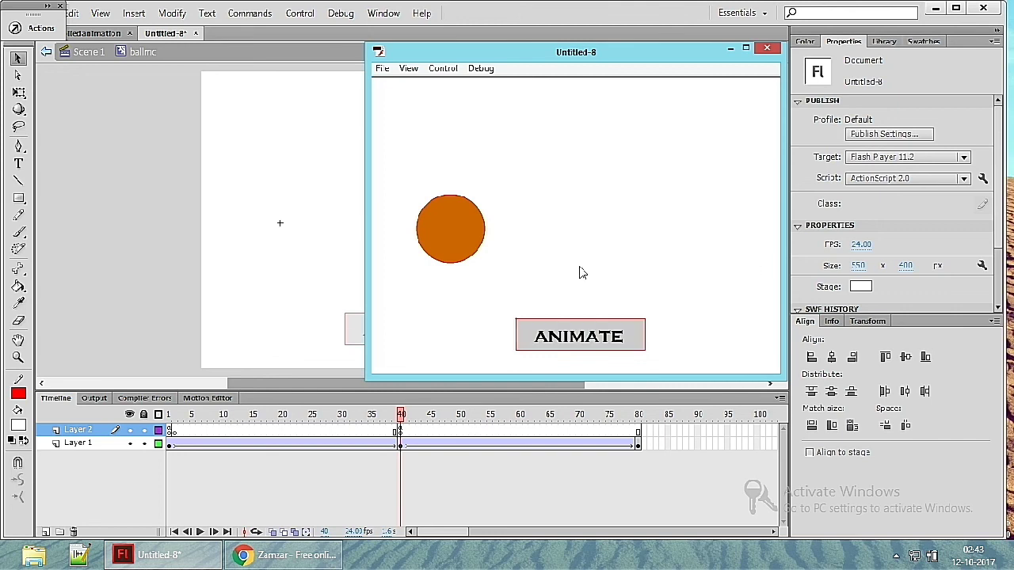
left_click(560, 341)
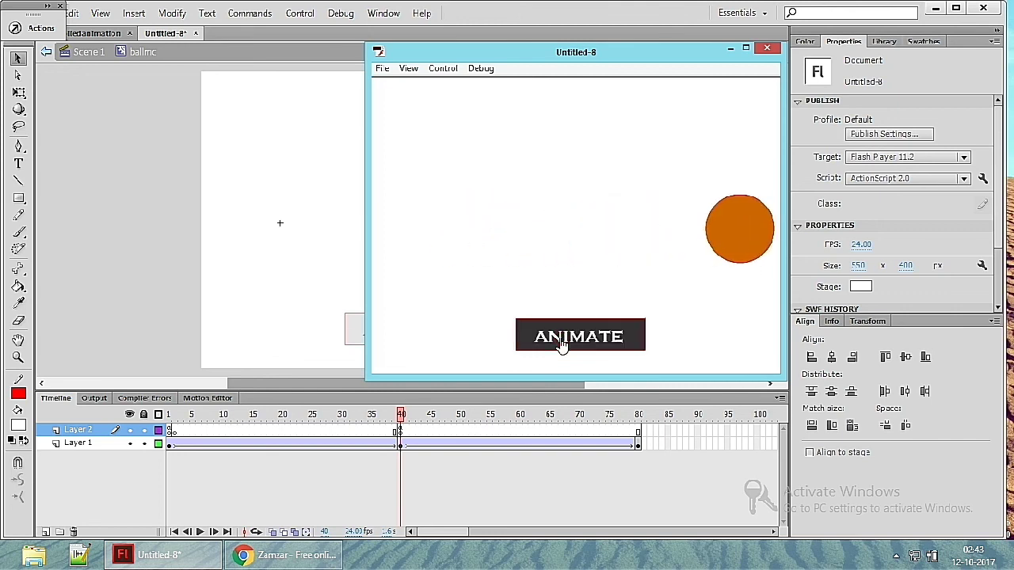
left_click(560, 340)
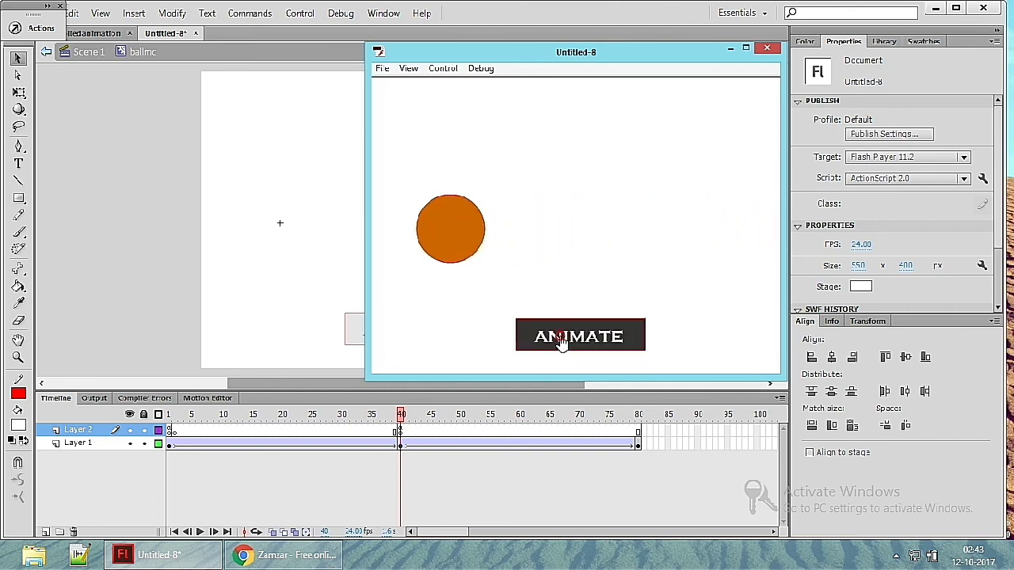
left_click(560, 340)
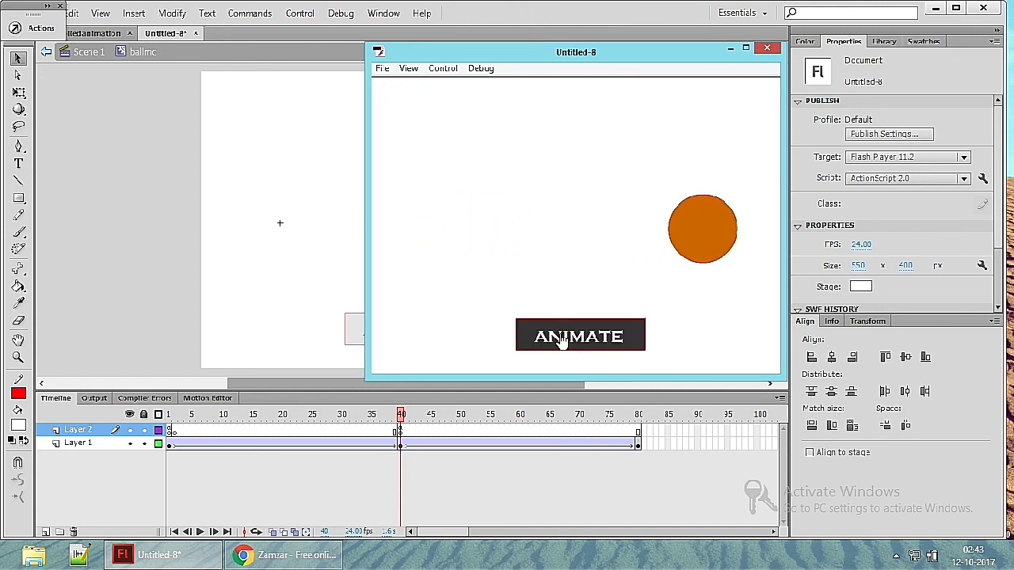
left_click(561, 339)
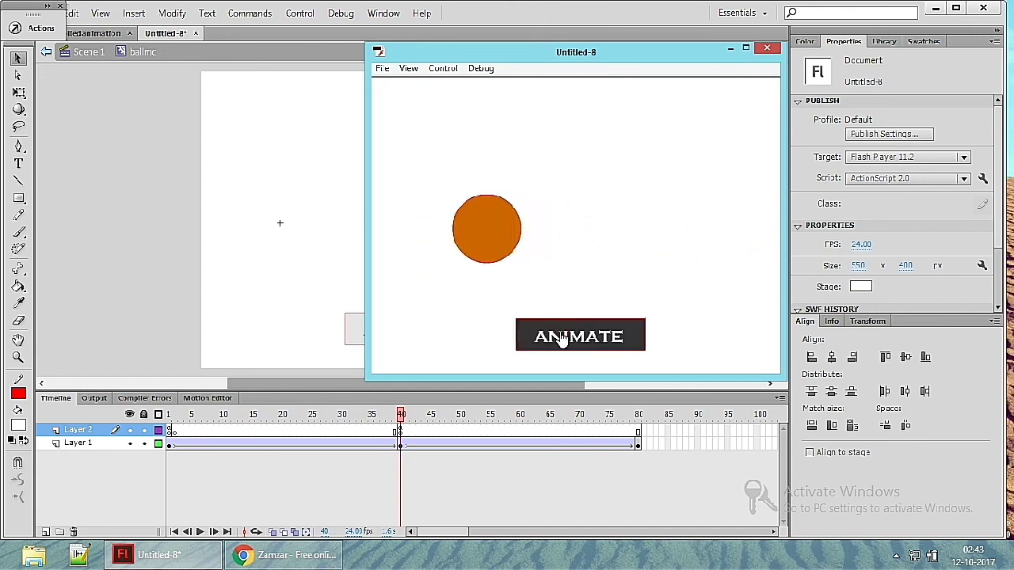
left_click(560, 339)
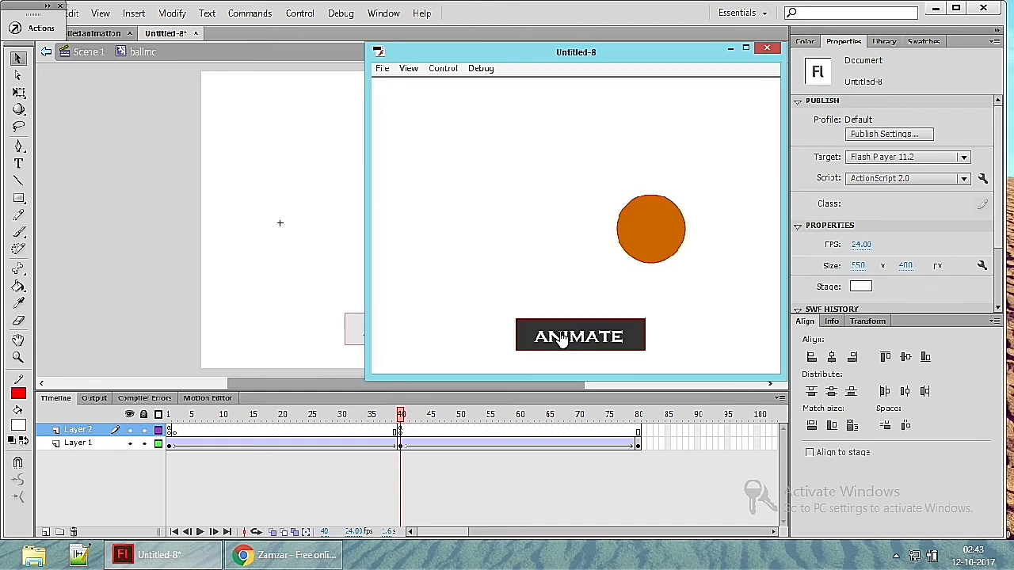